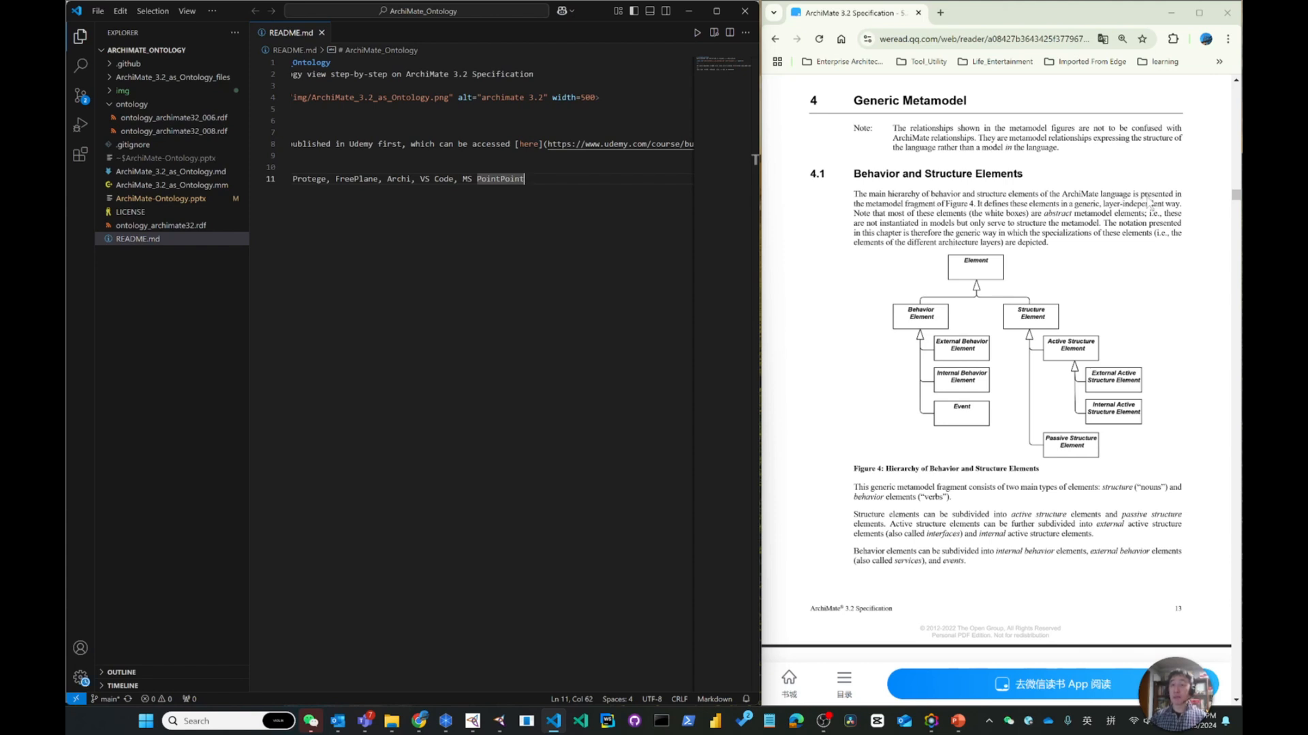
Switch to the archimate32 ontology in Protégé and select the Behavior_Element and Structure_Element classes
left_click(688, 11)
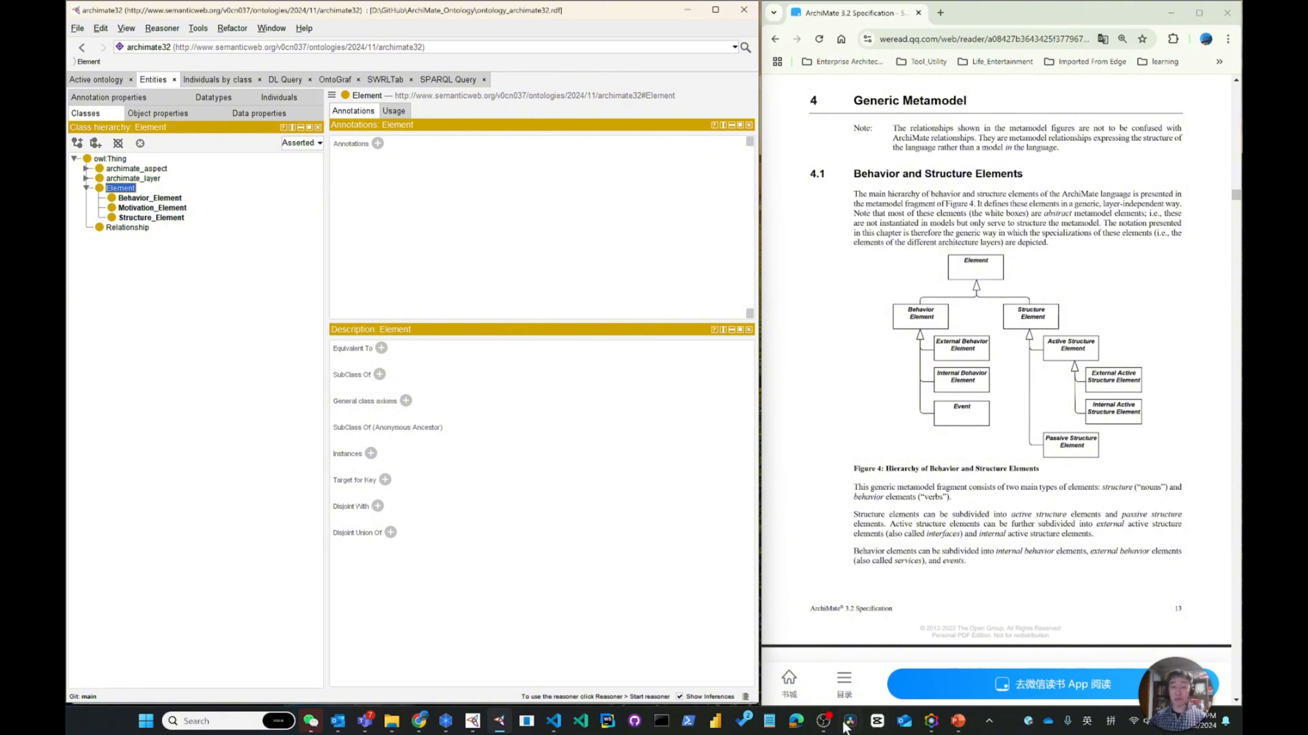
left_click(931, 724)
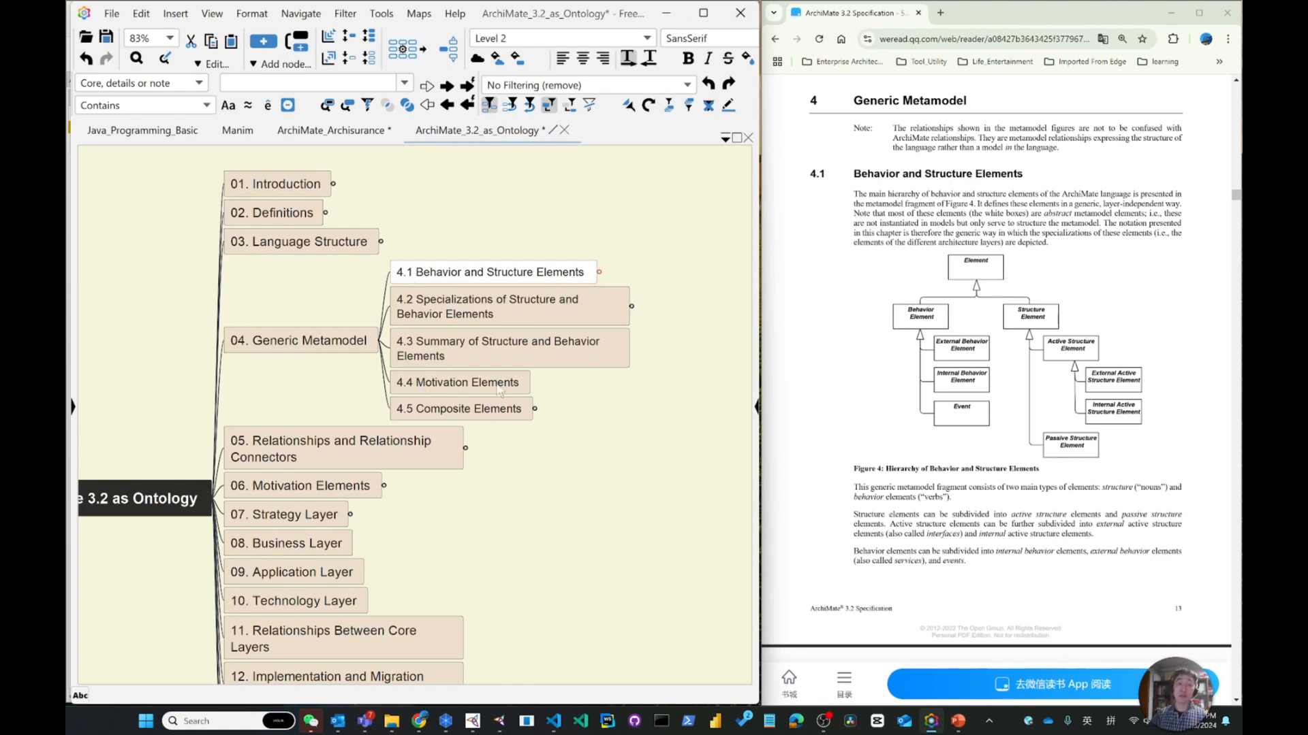
left_click(666, 13)
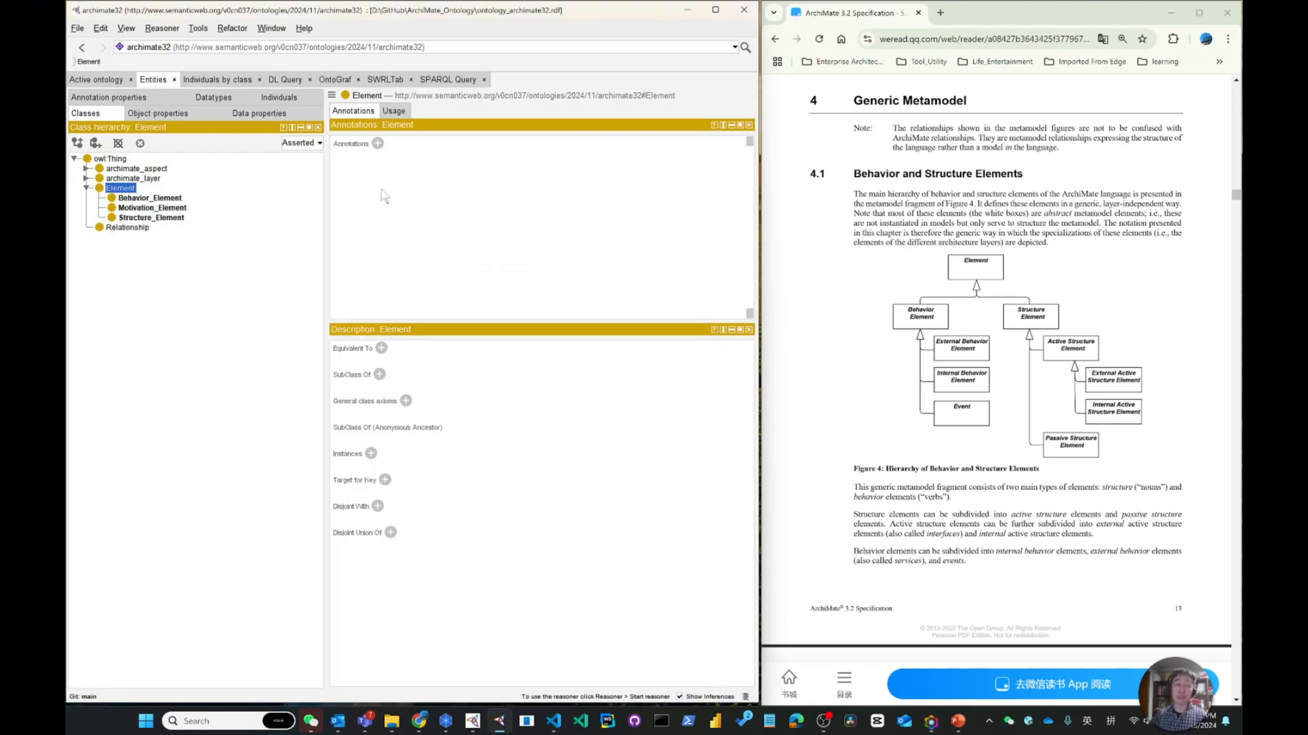
left_click(152, 198)
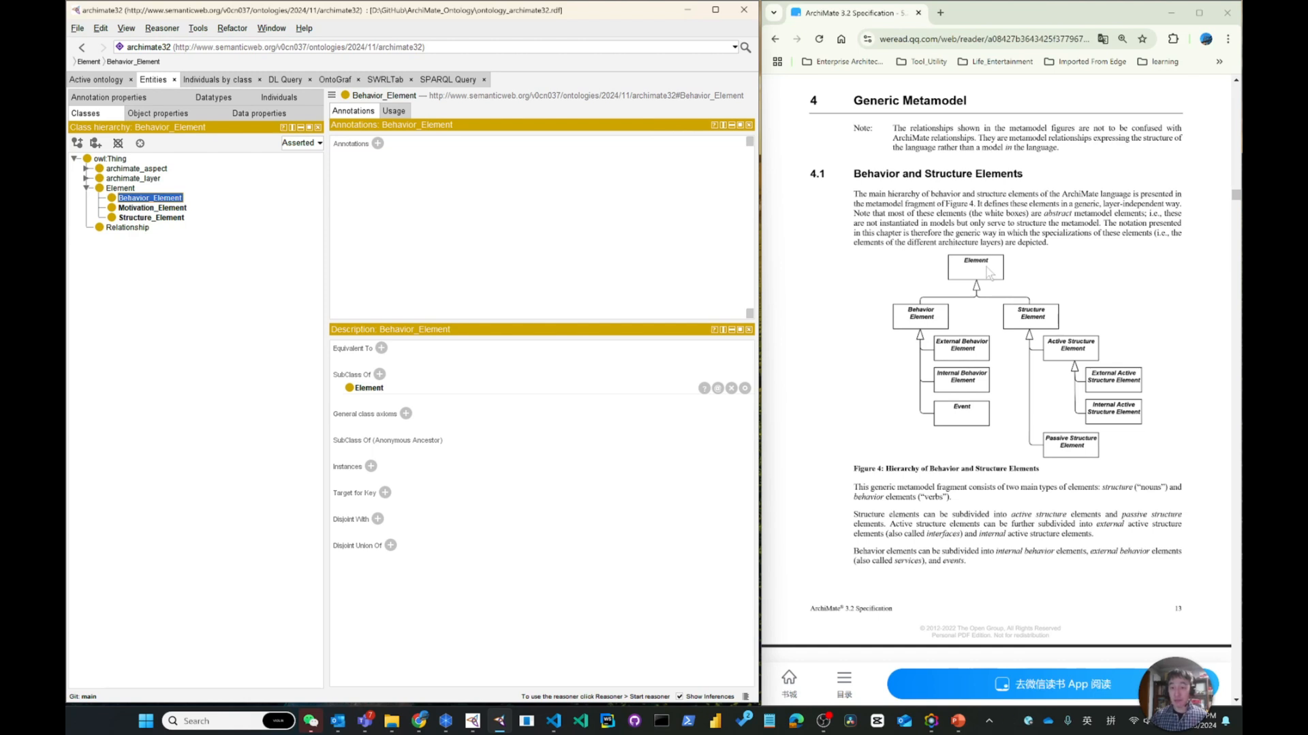
left_click(156, 218, "ctrl")
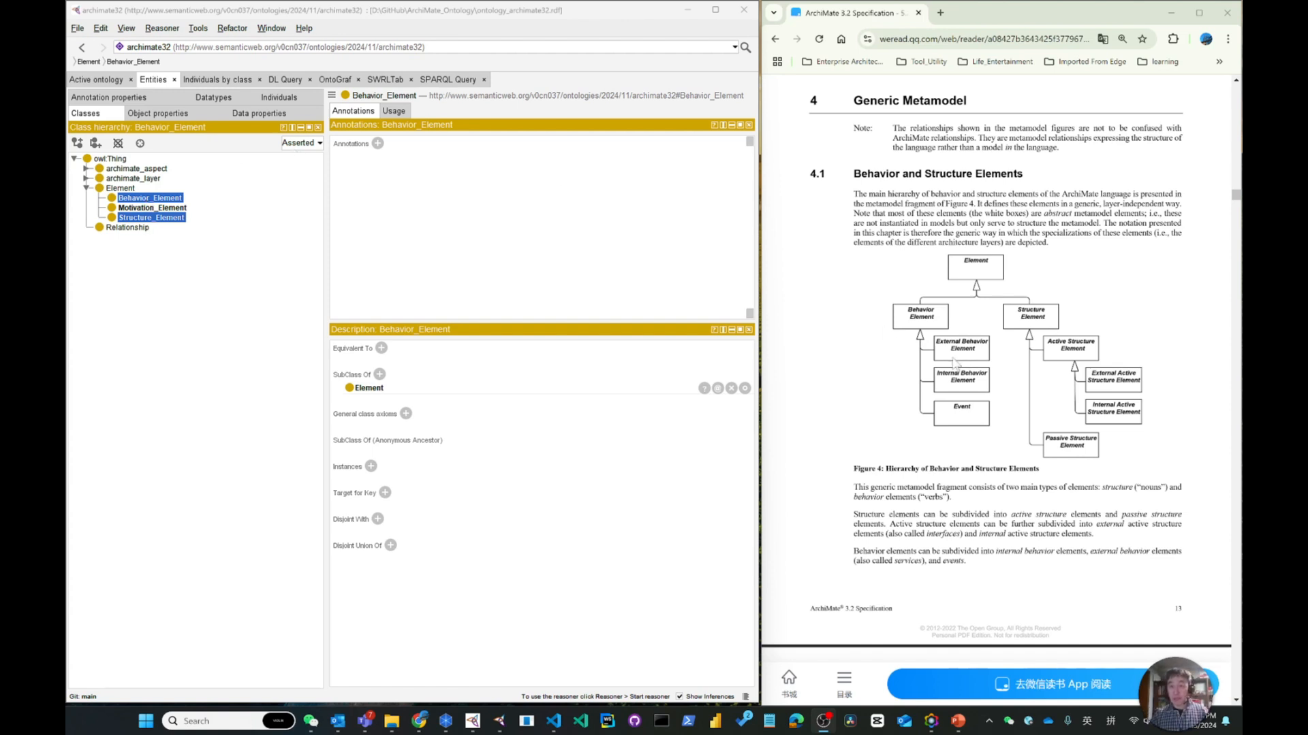
Start a class hierarchy under Behavior_Element listing External Behavior Element, Internal Behavior Element and Event, all at the same level
left_click(157, 198)
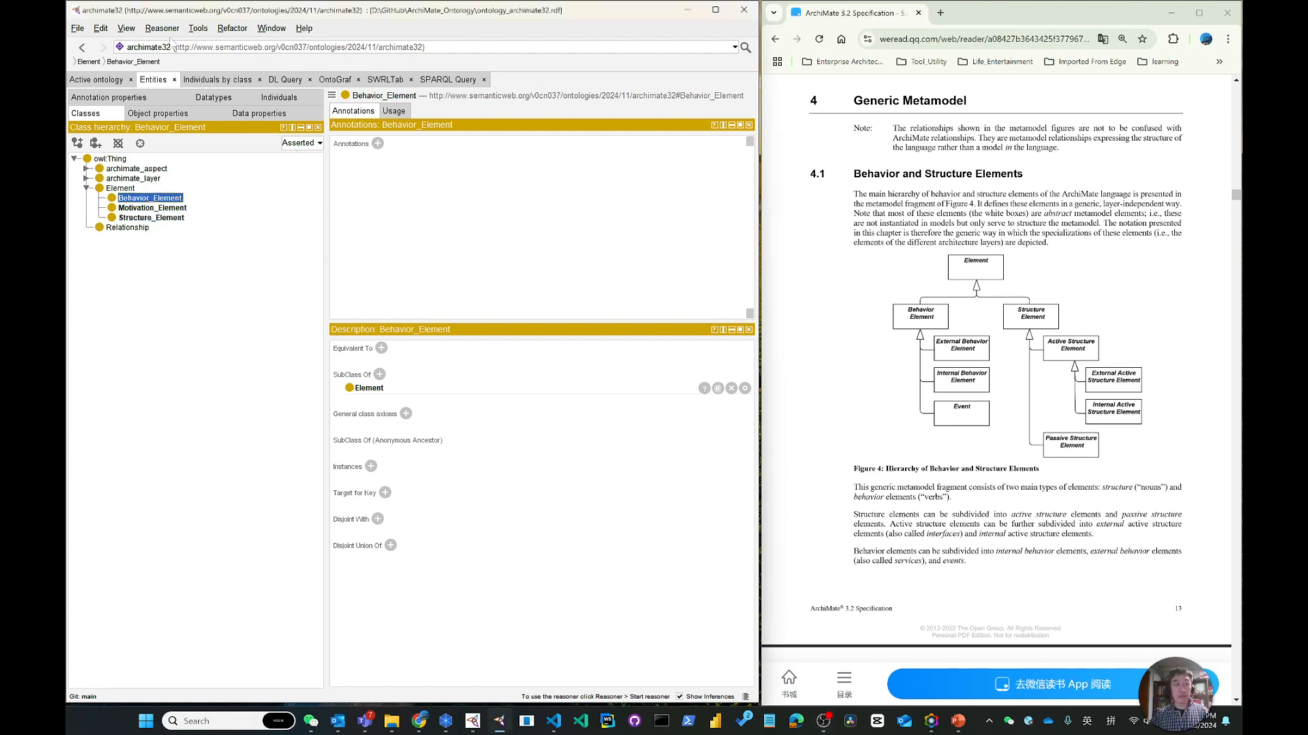
left_click(198, 27)
left_click(228, 45)
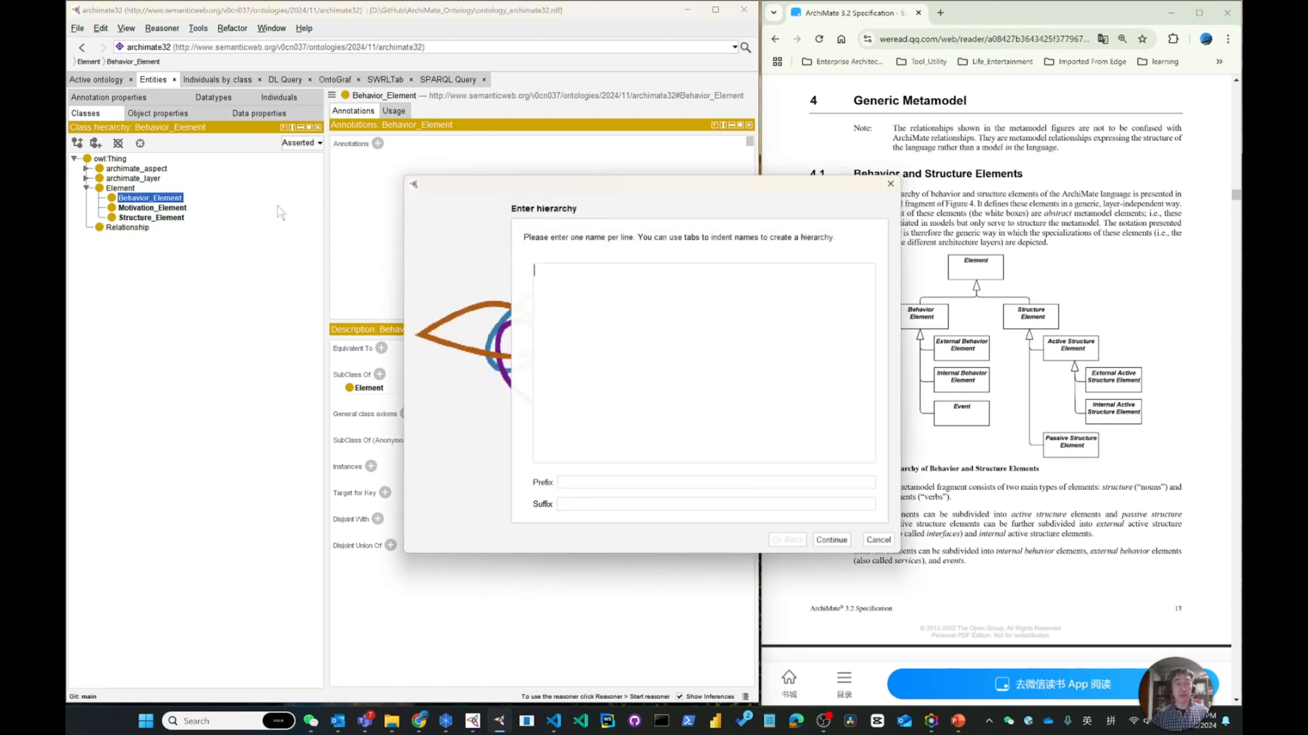
left_click_drag(603, 188, 418, 216)
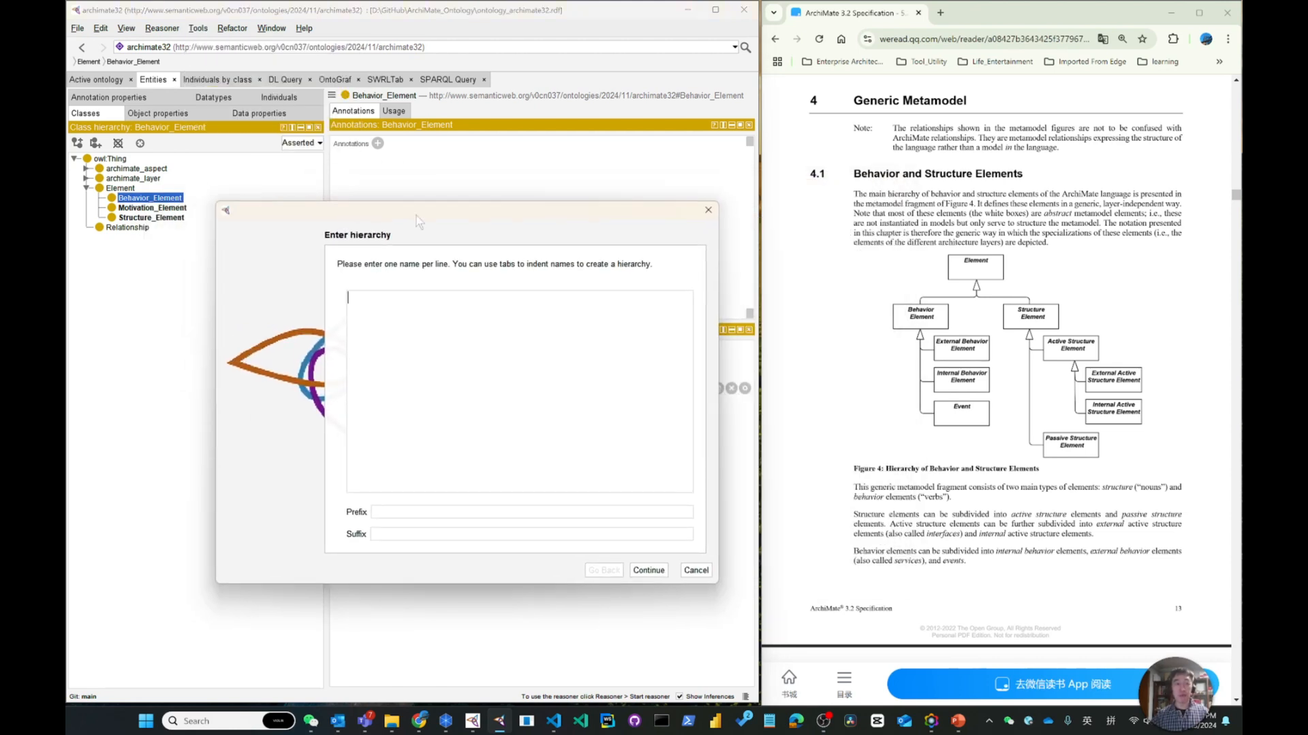
type("Ext")
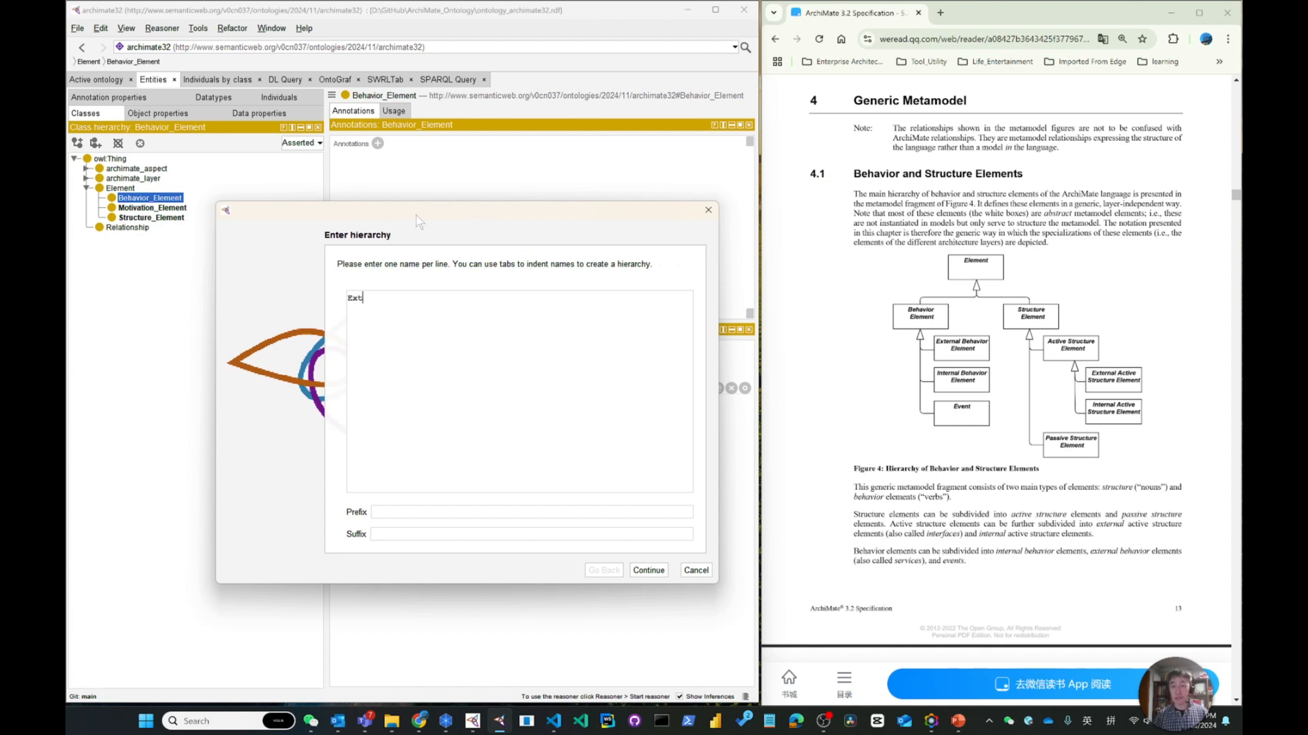
type("ernal Behavior Element")
key("Return")
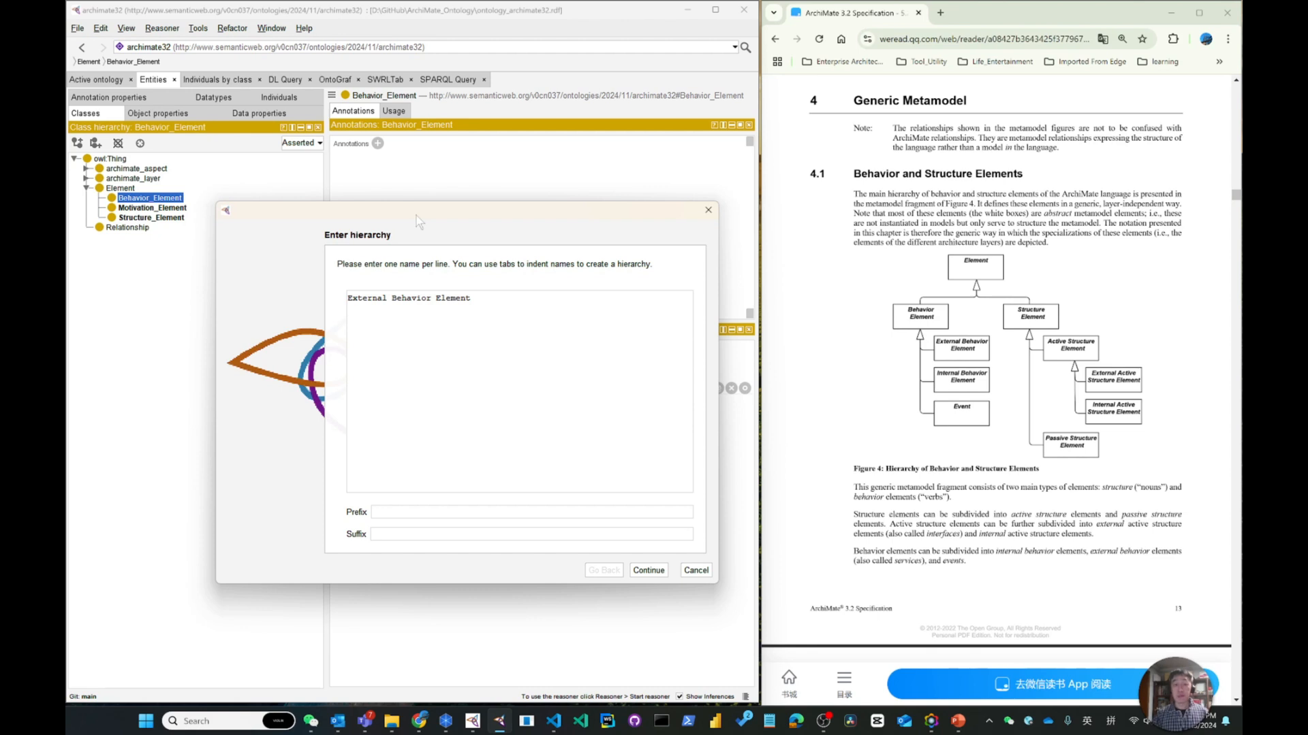
type("Internal")
type(" Behavior Element ")
type("Event")
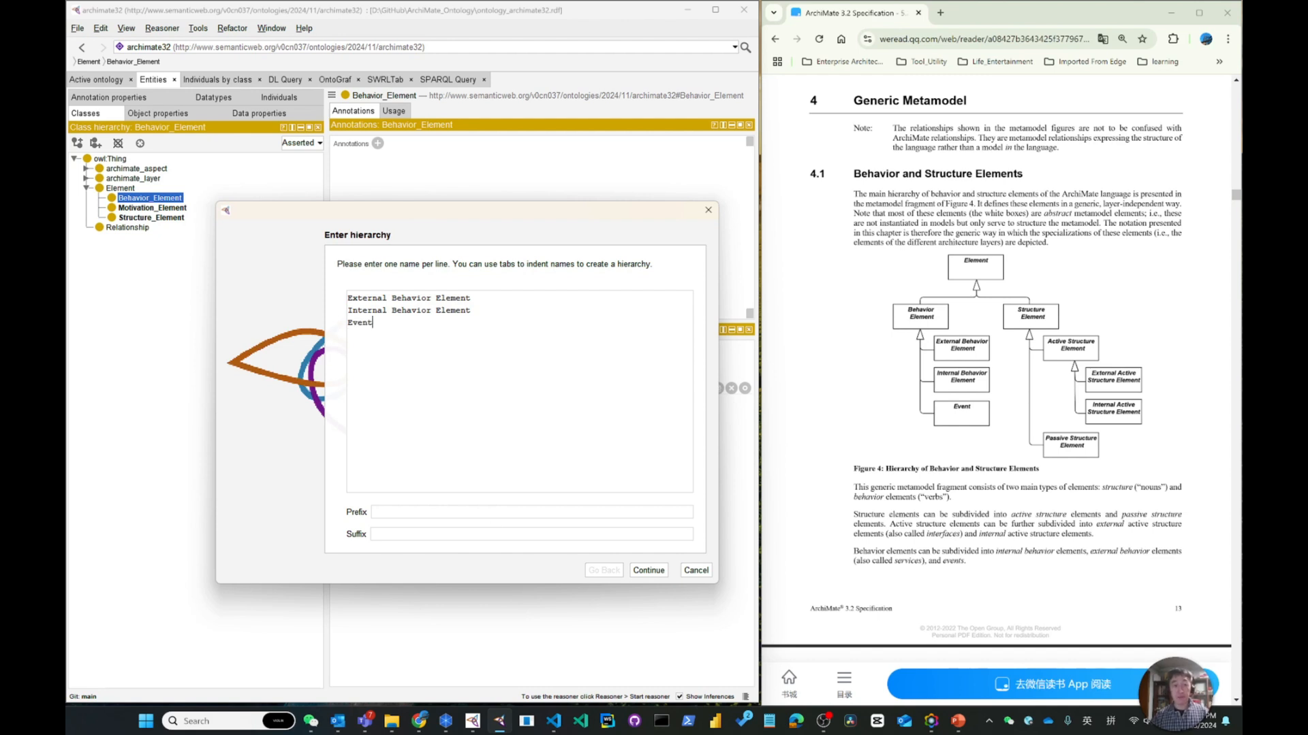
Create the listed Behavior_Element subclasses with sibling classes made disjoint, and expand Behavior_Element in the class hierarchy
left_click(647, 571)
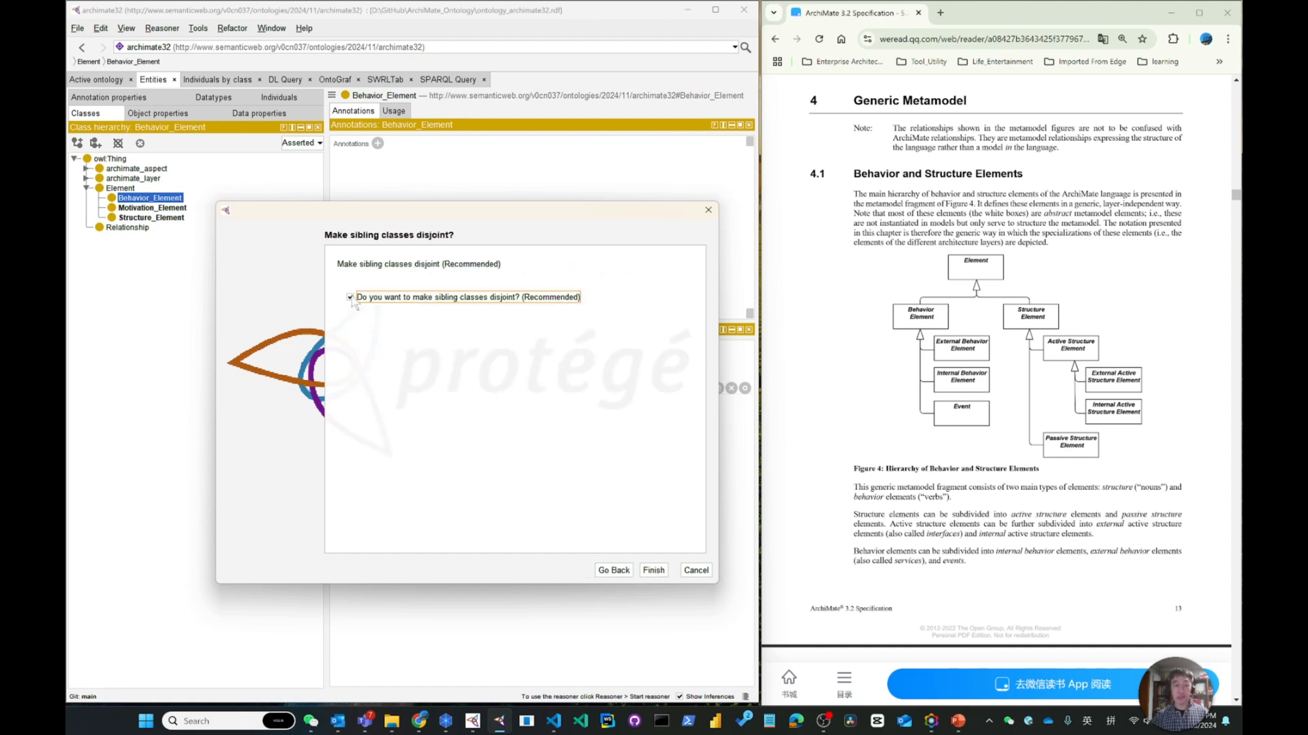
left_click(658, 574)
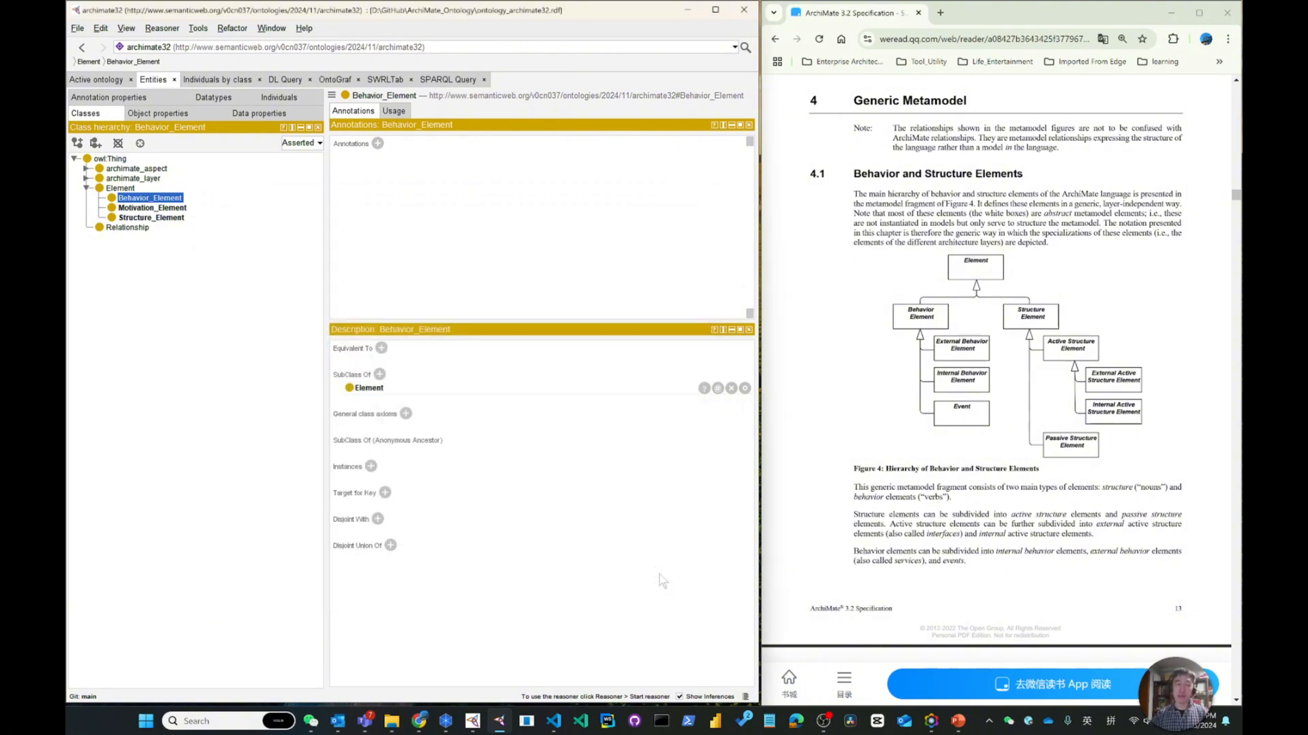
left_click(99, 198)
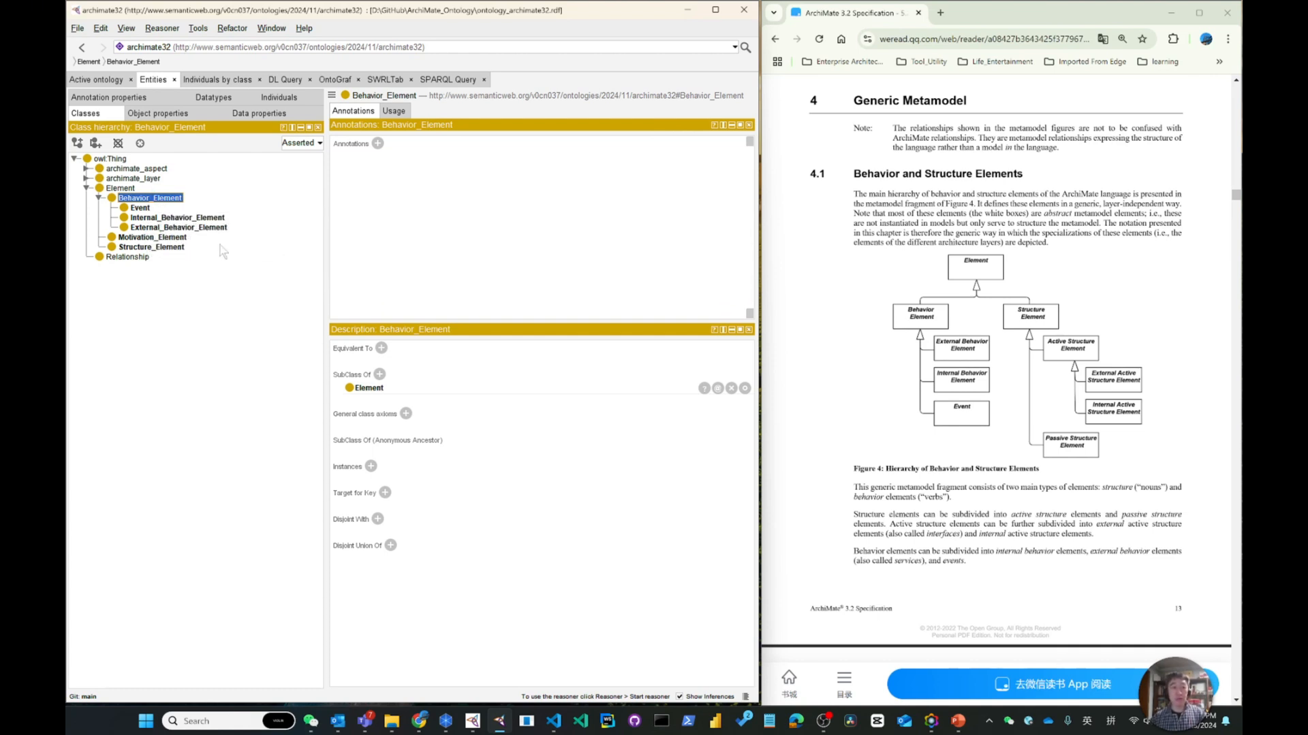
Start a class hierarchy under Structure_Element with Active Structure Element and, indented beneath it, External Active Structure Element
left_click(150, 247)
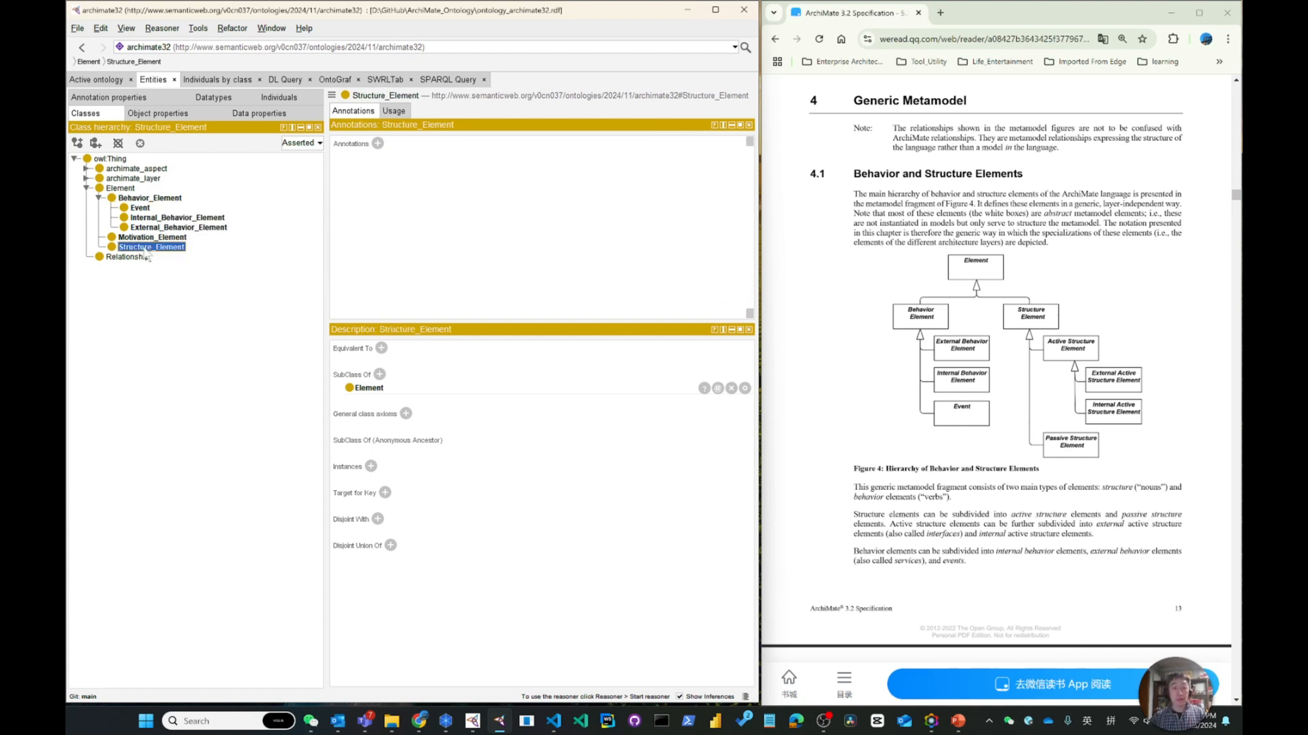
left_click(199, 29)
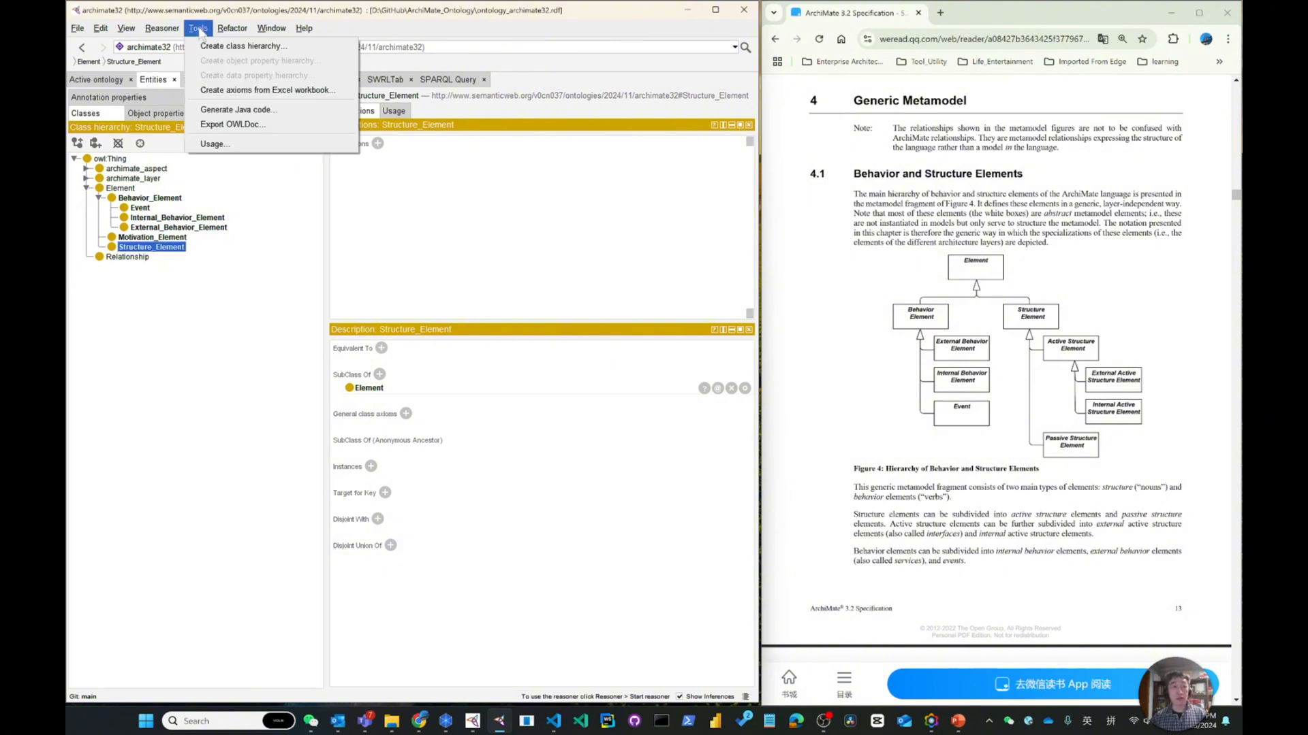
left_click(231, 42)
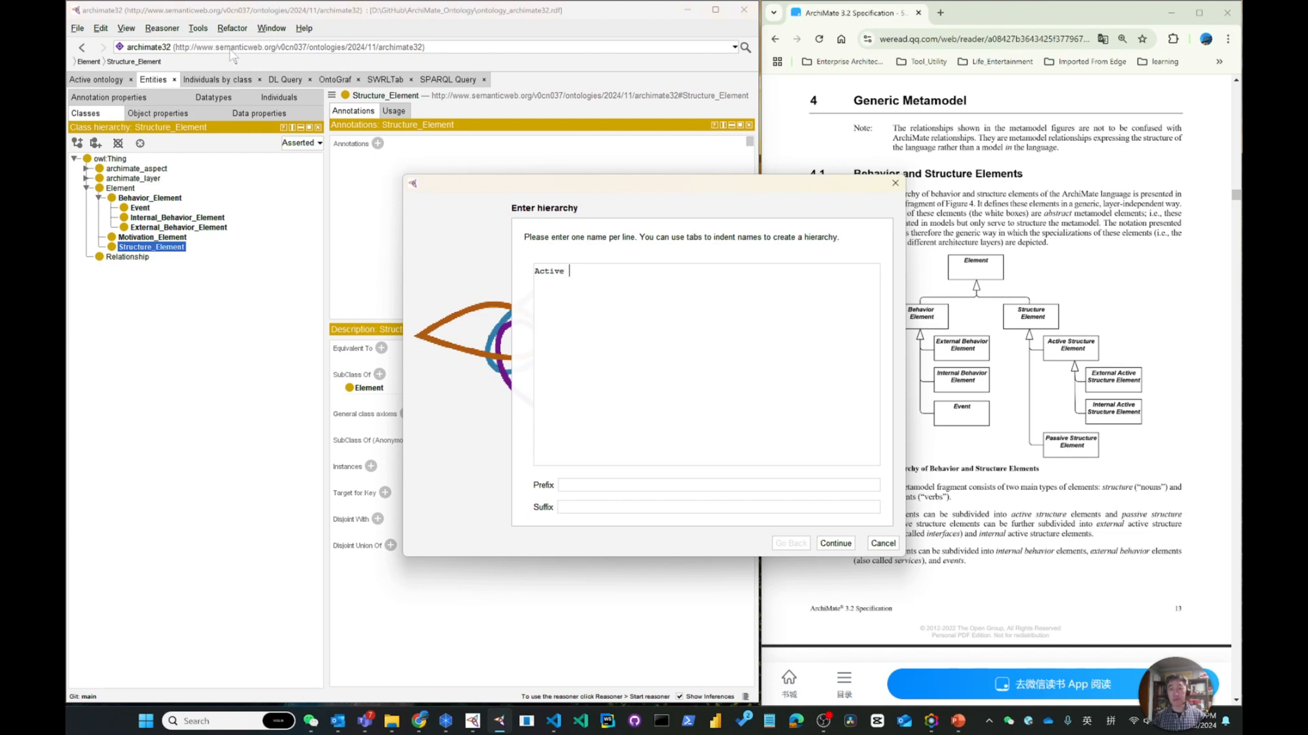
type("Active Structure Element")
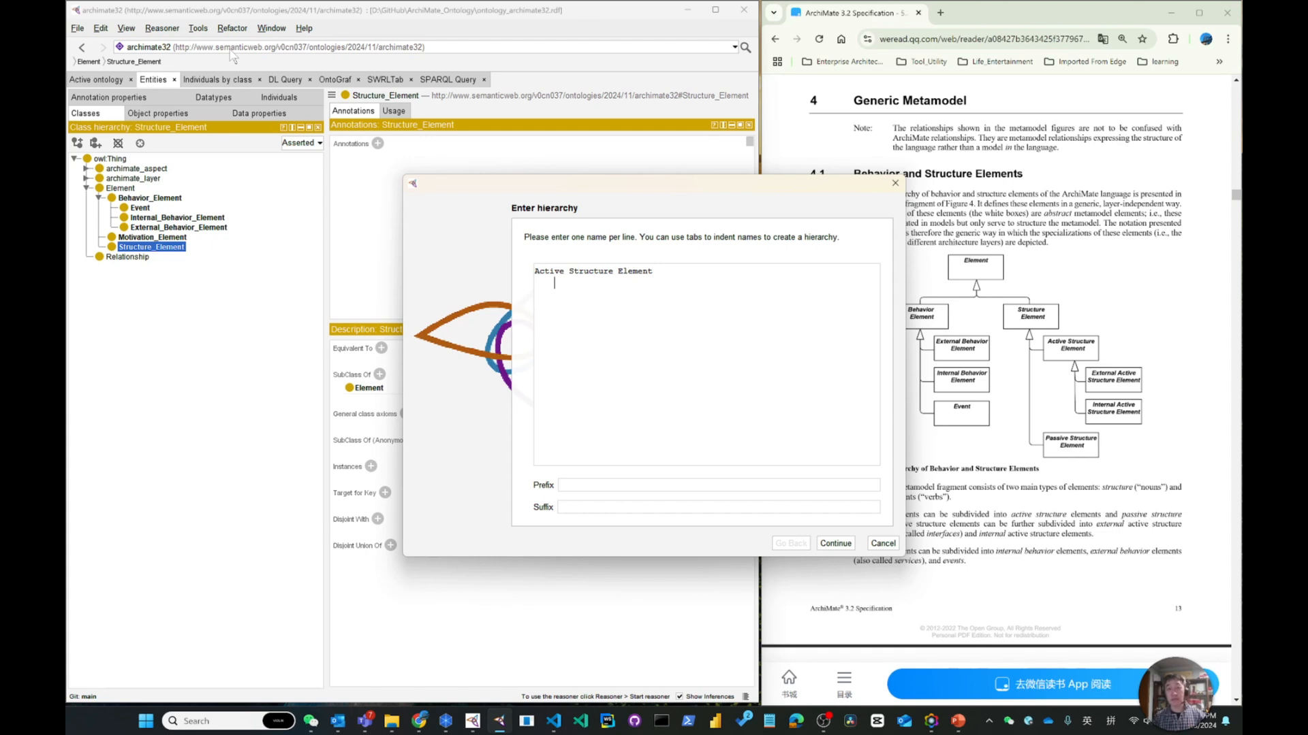
type("Ex")
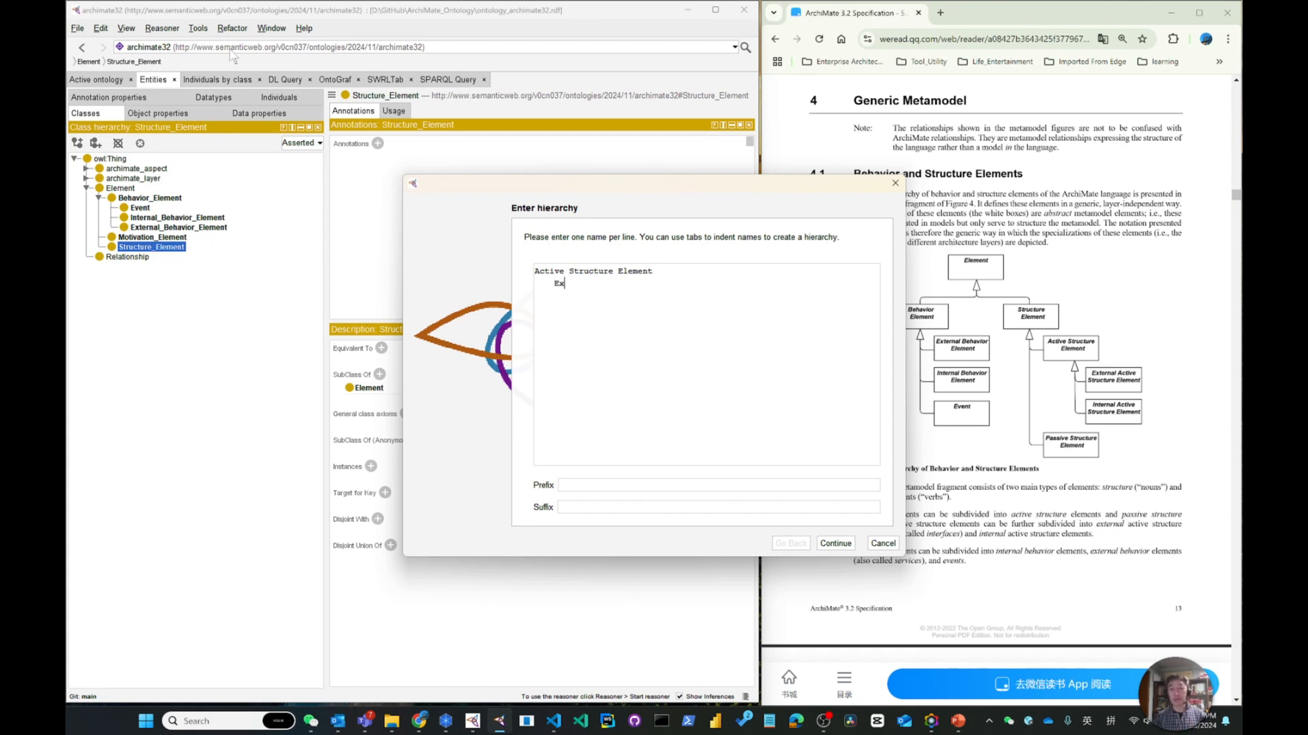
type("ternal Active Structure Element")
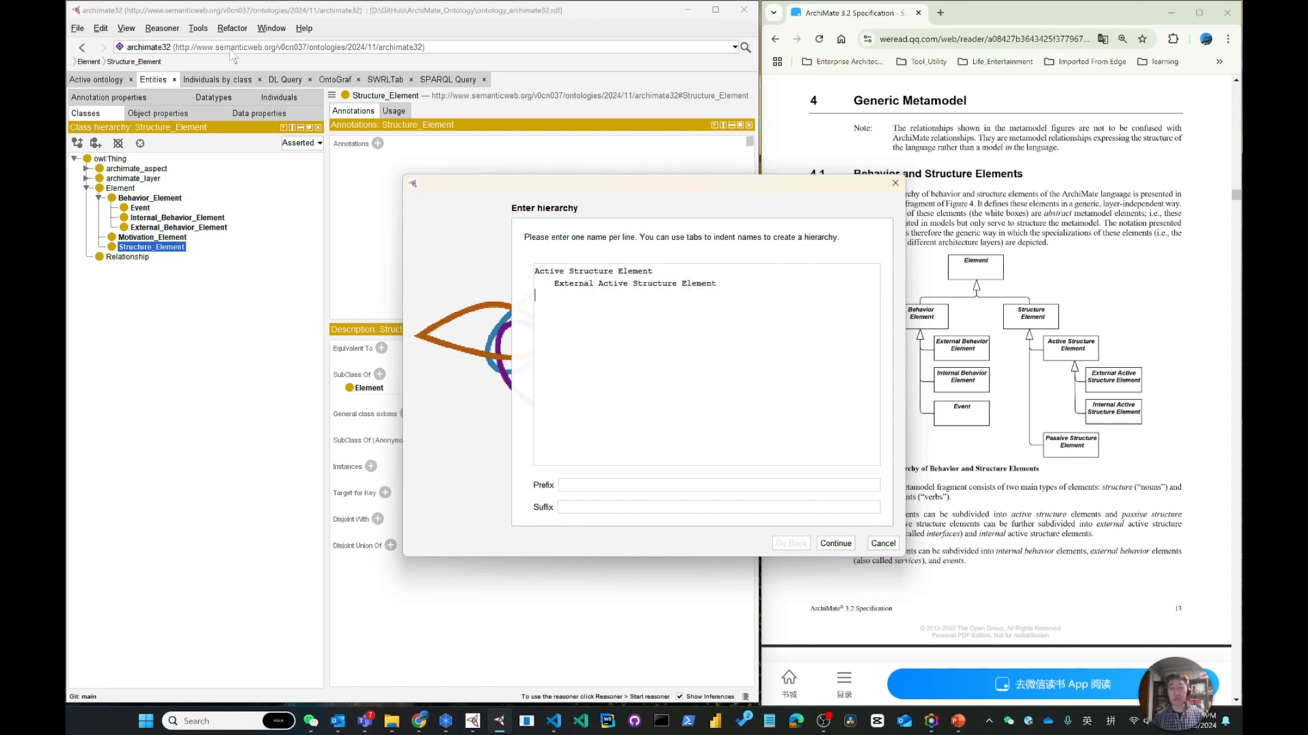
Add Internal Active Structure Element indented under Active Structure Element, and Passive Structure Element at the list's top level
key("Tab")
type("Intern")
type("al Active Structure Elme")
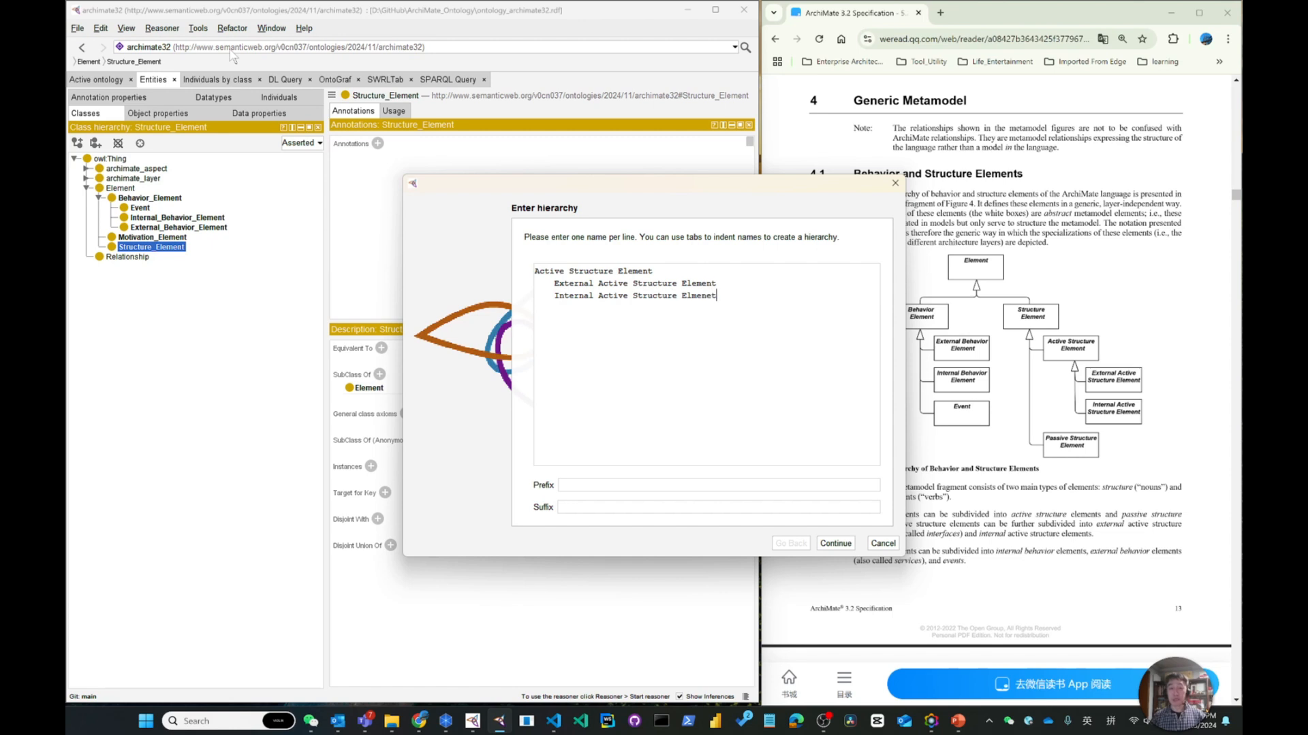
type("ne")
key("BackSpace")
key("BackSpace")
key("BackSpace")
key("BackSpace")
type("ement ")
type("Pas")
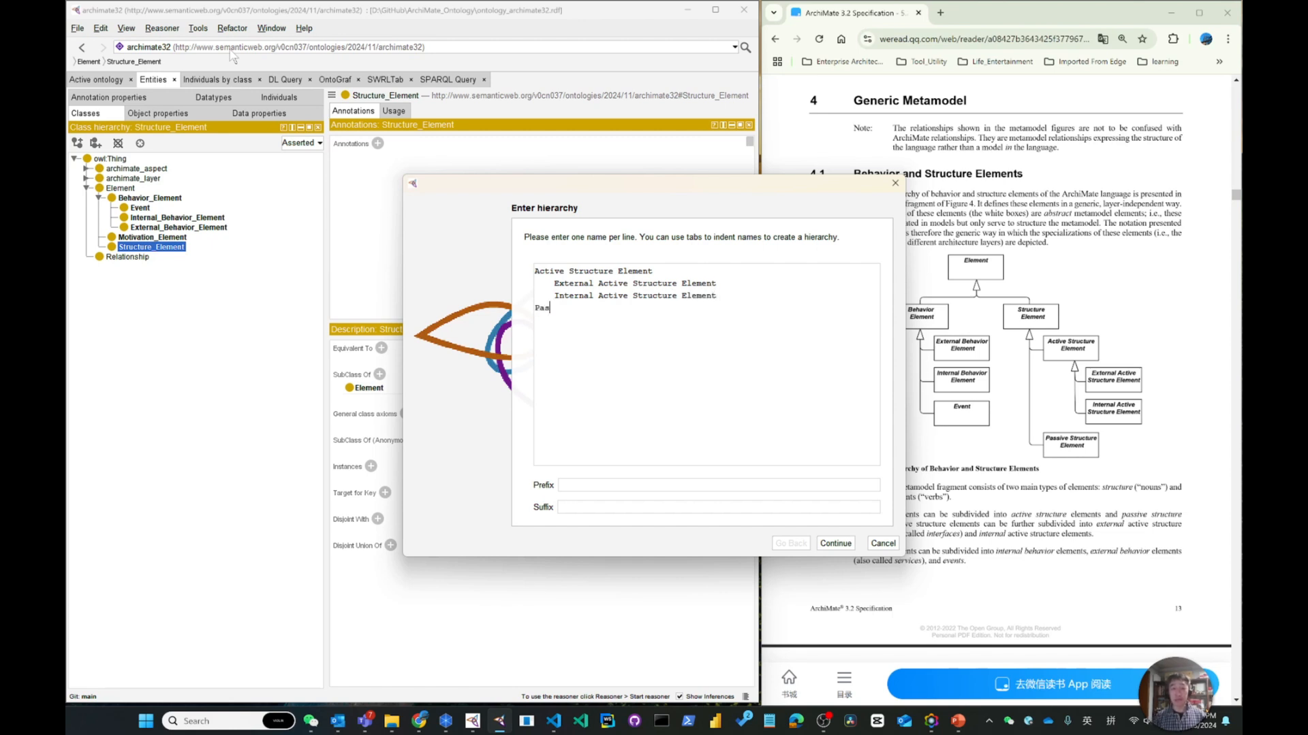
type("sive Structure El")
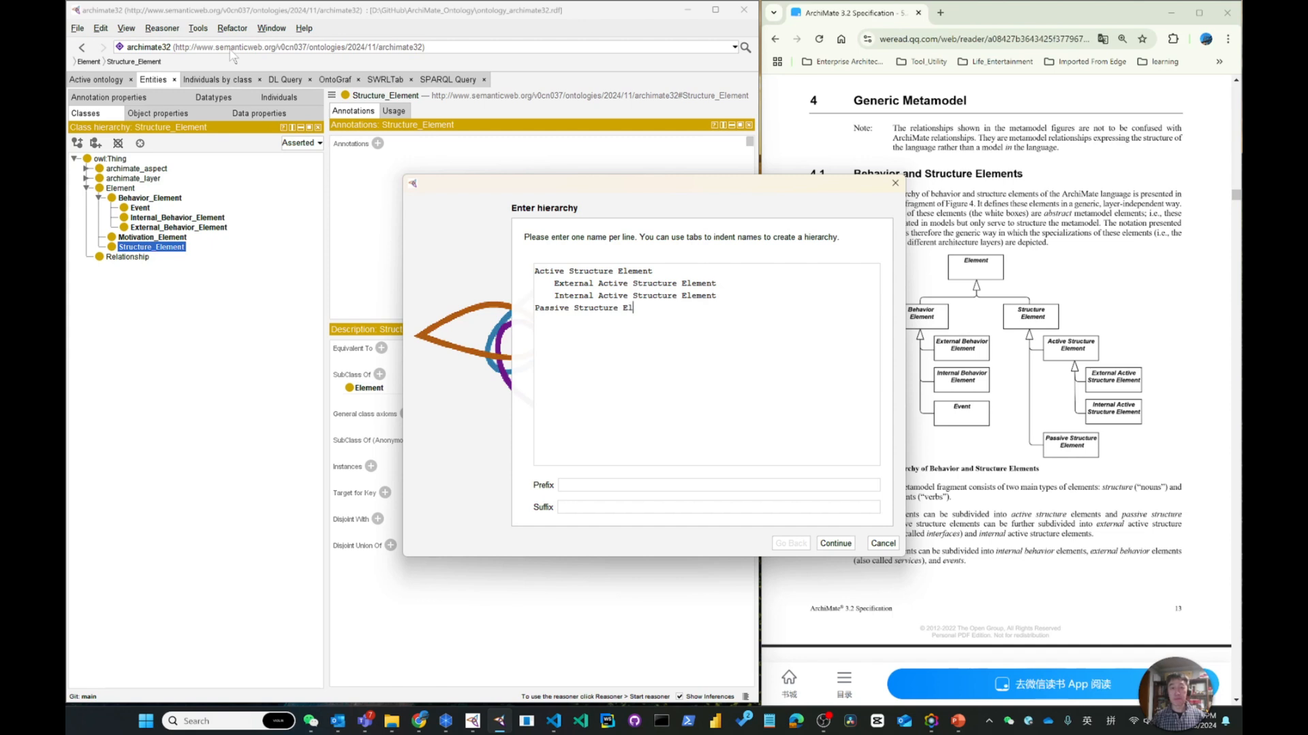
type("ement")
Create the listed Structure_Element subclasses with sibling classes made disjoint, and expand Structure_Element and Active_Structure_Element in the class hierarchy
left_click(835, 544)
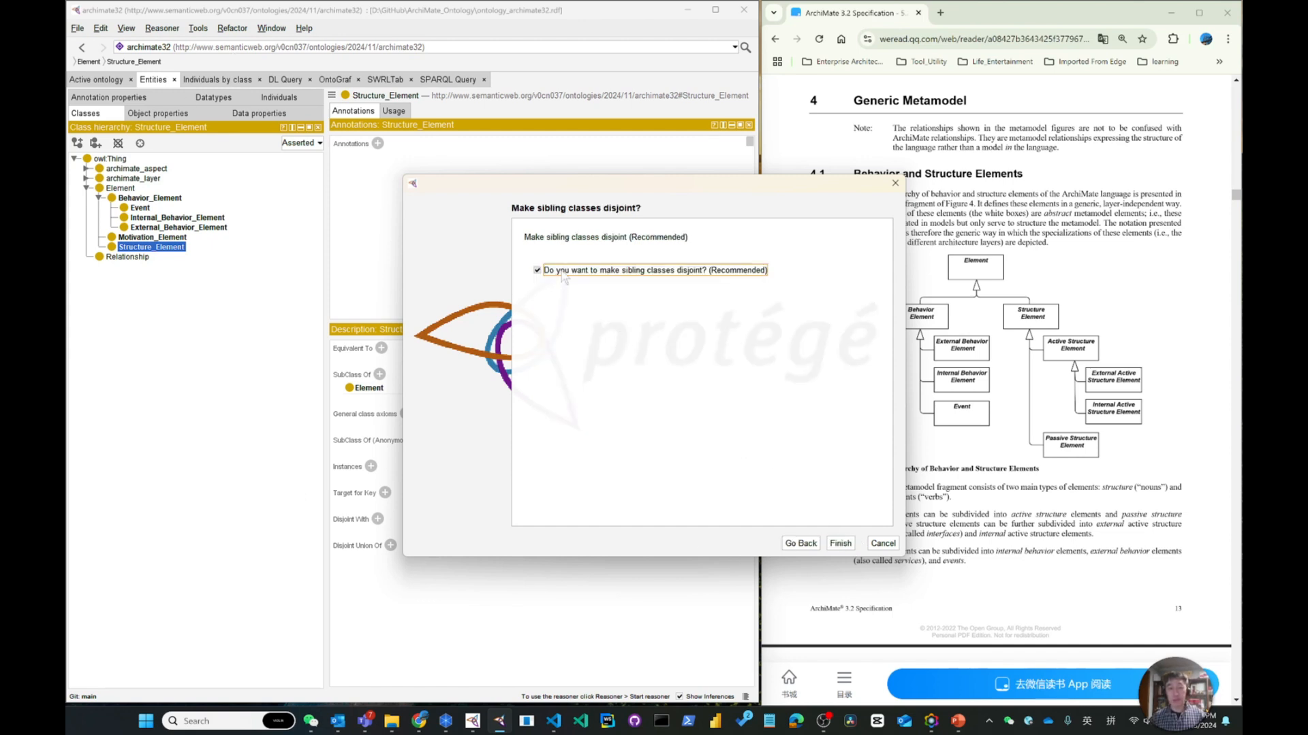
left_click(842, 545)
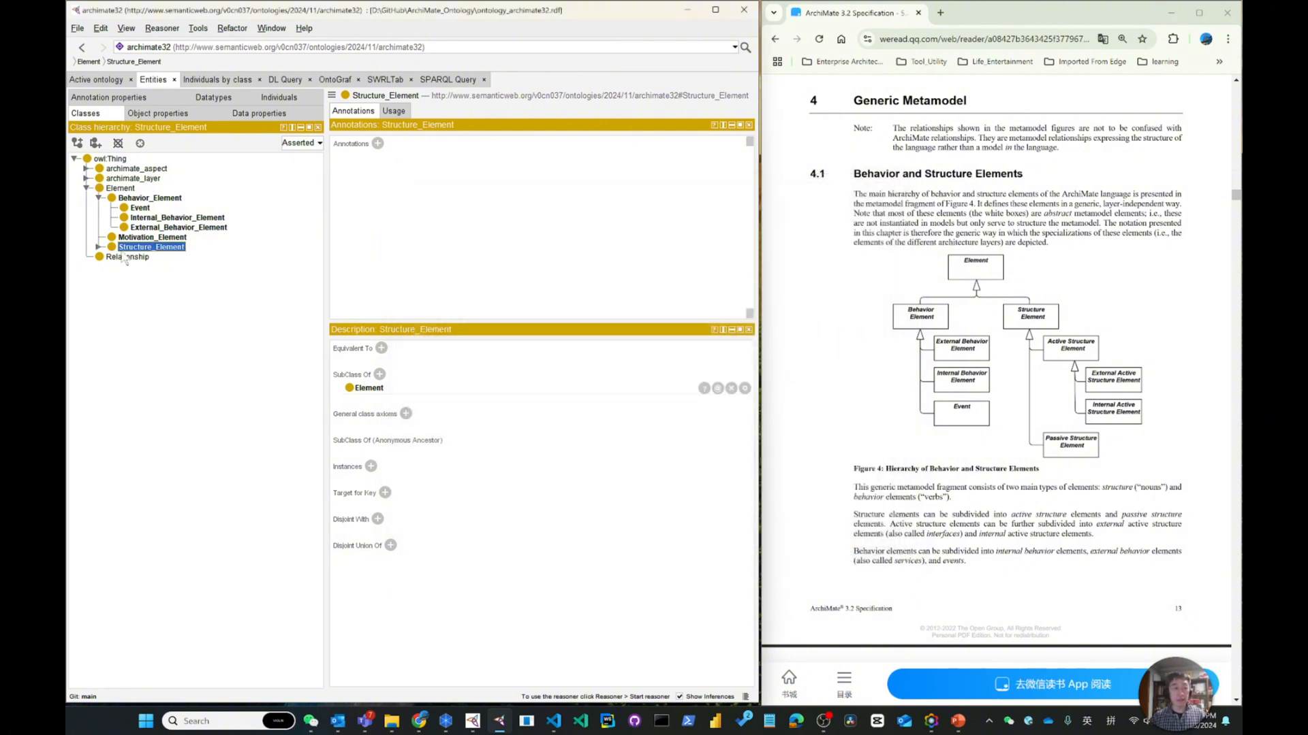
left_click(99, 246)
left_click(110, 267)
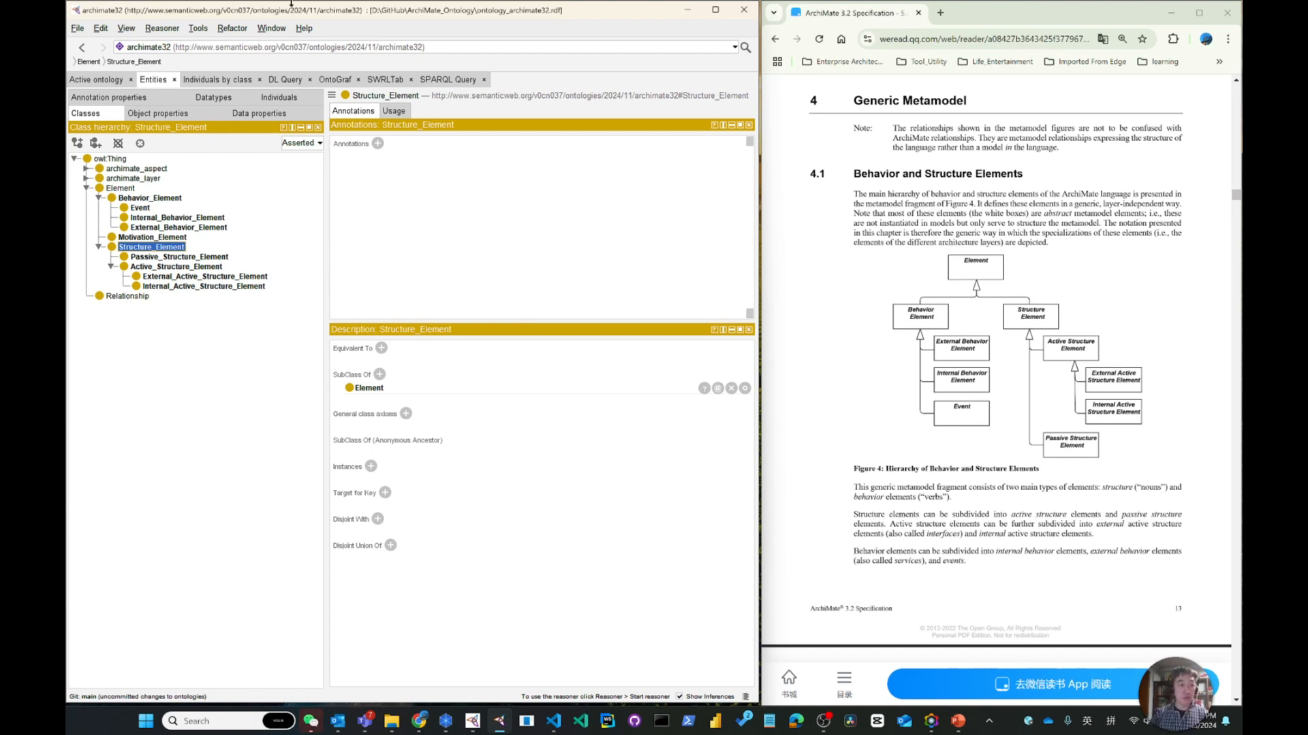
Review the subclasses of archimate_aspect and archimate_layer alongside the specification's section 3.9 on colors and notational cues and the generic element notation figures
left_click(86, 168)
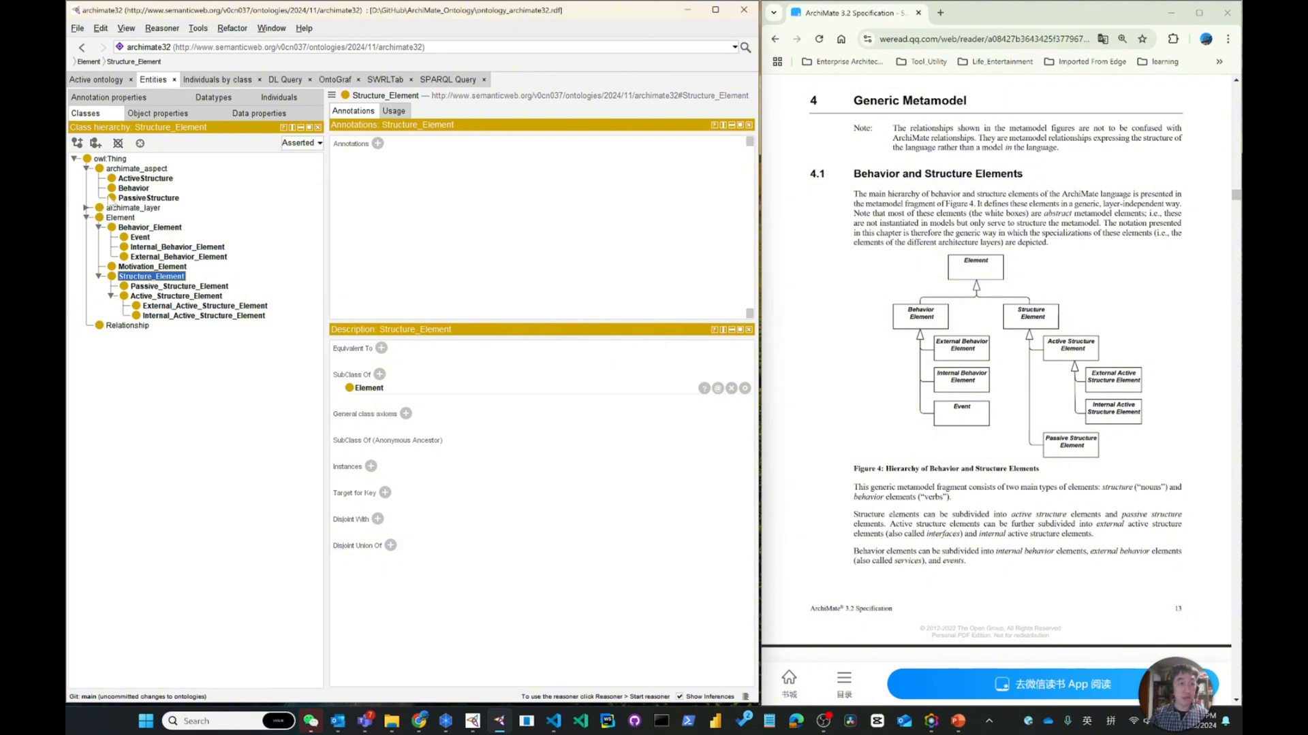
left_click(86, 208)
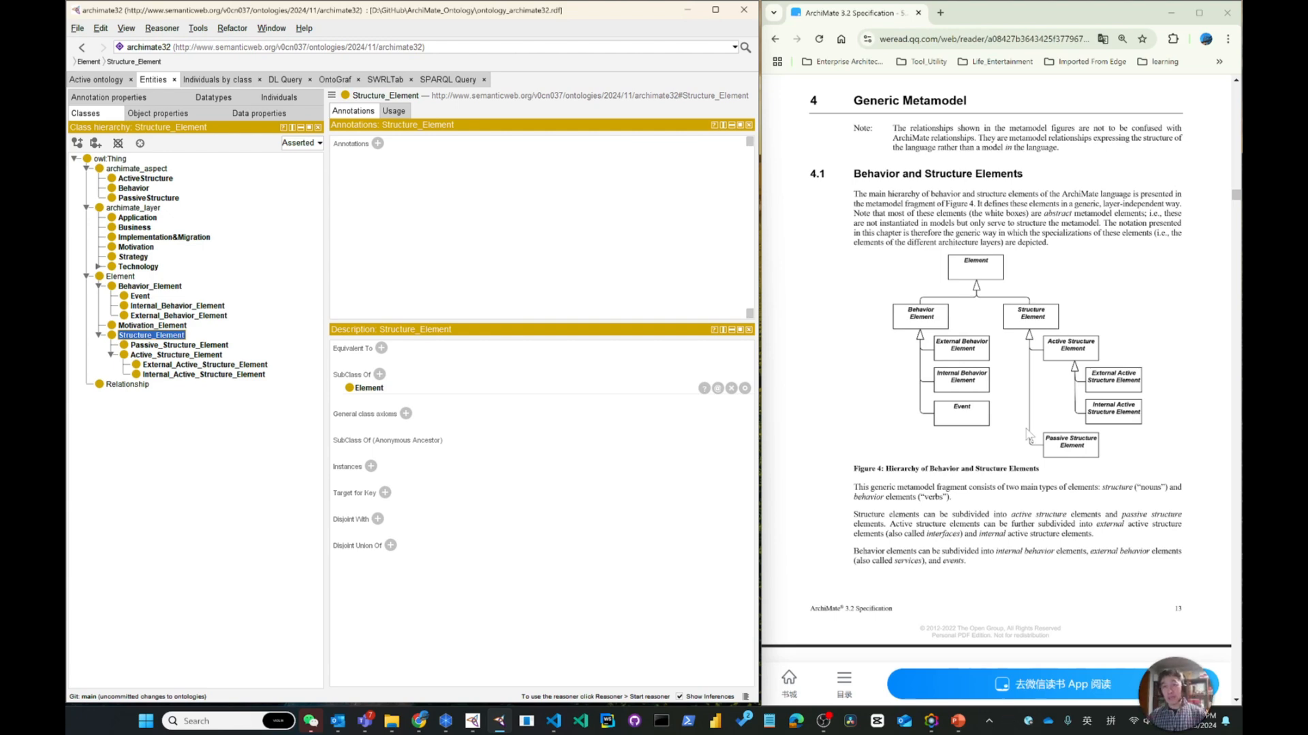
scroll(1028, 435, "up", 10)
scroll(1069, 470, "up", 3)
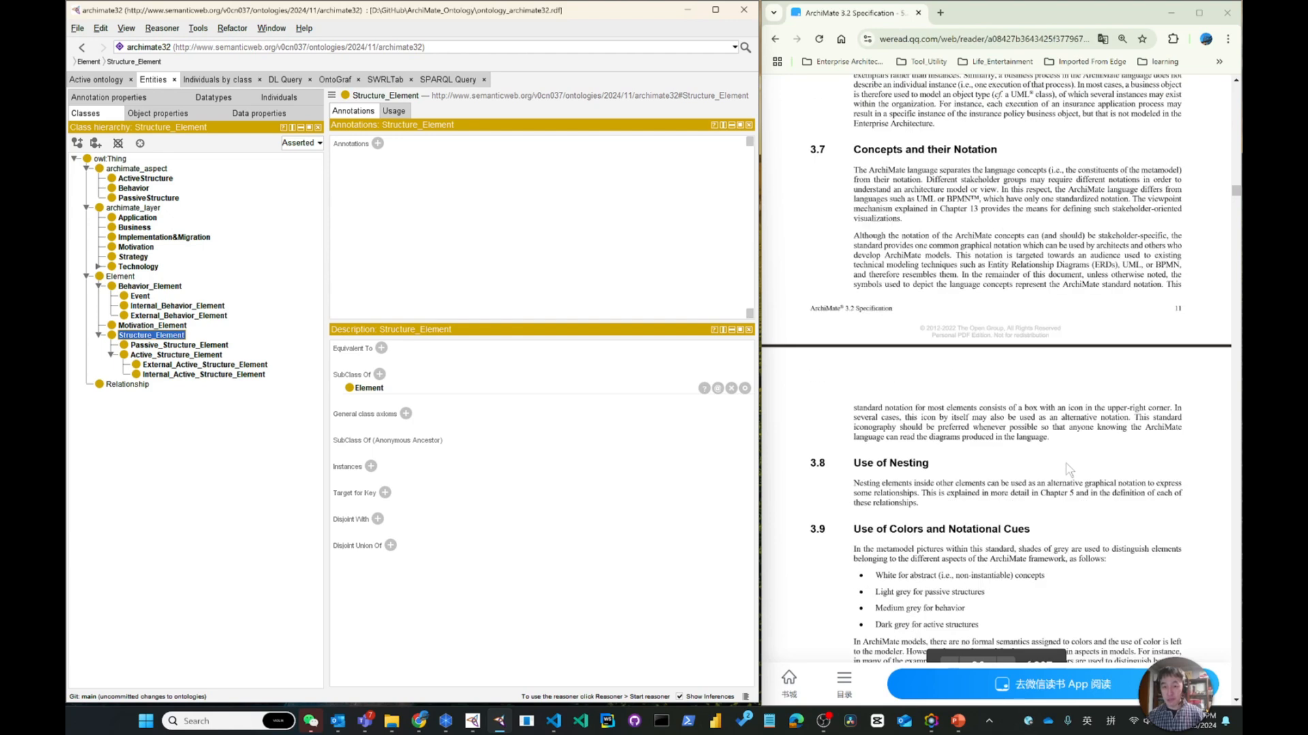
scroll(1069, 436, "down", 4)
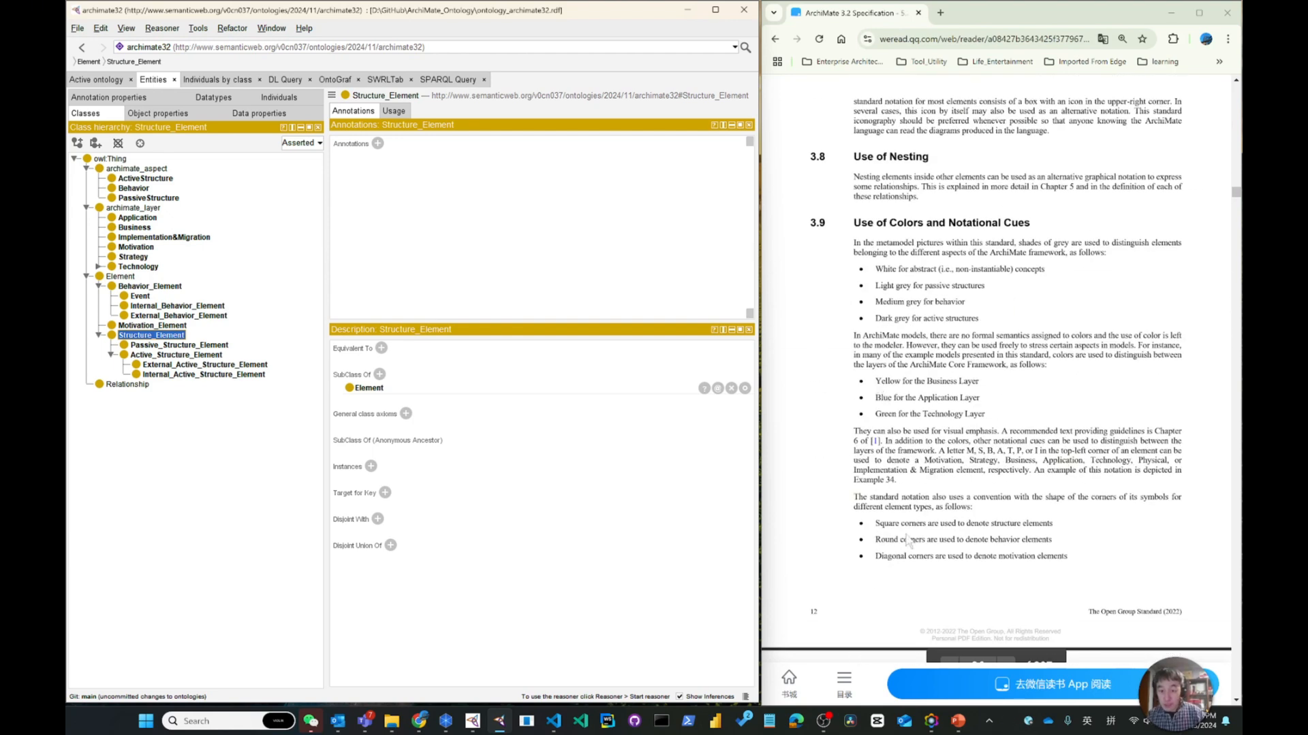
scroll(907, 541, "down", 1)
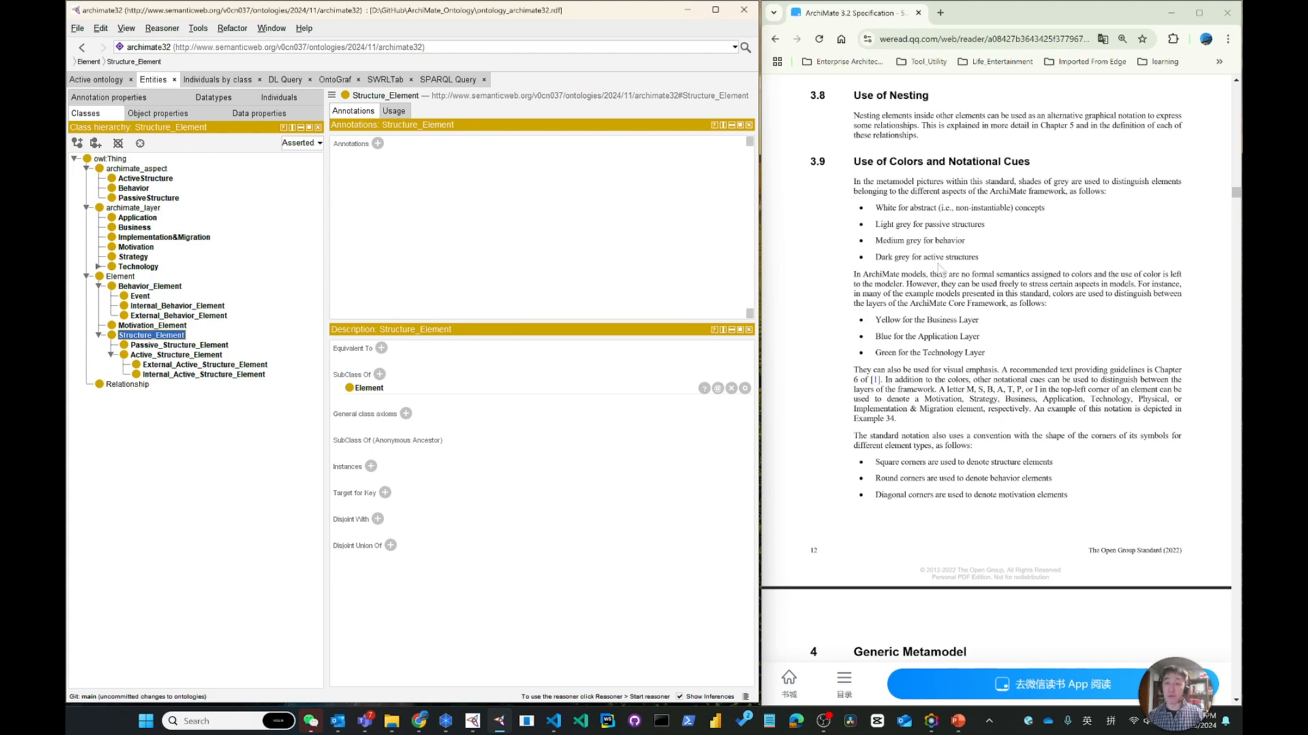
scroll(974, 352, "down", 15)
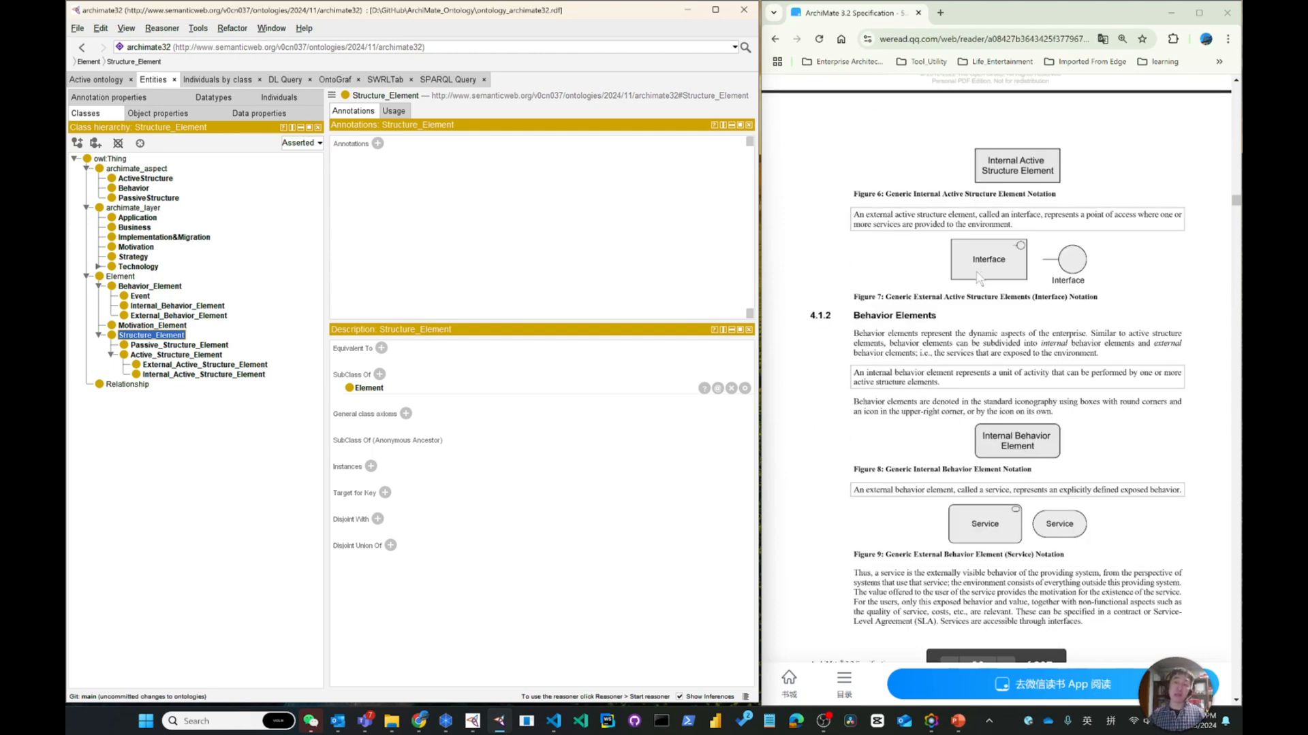
scroll(978, 276, "up", 12)
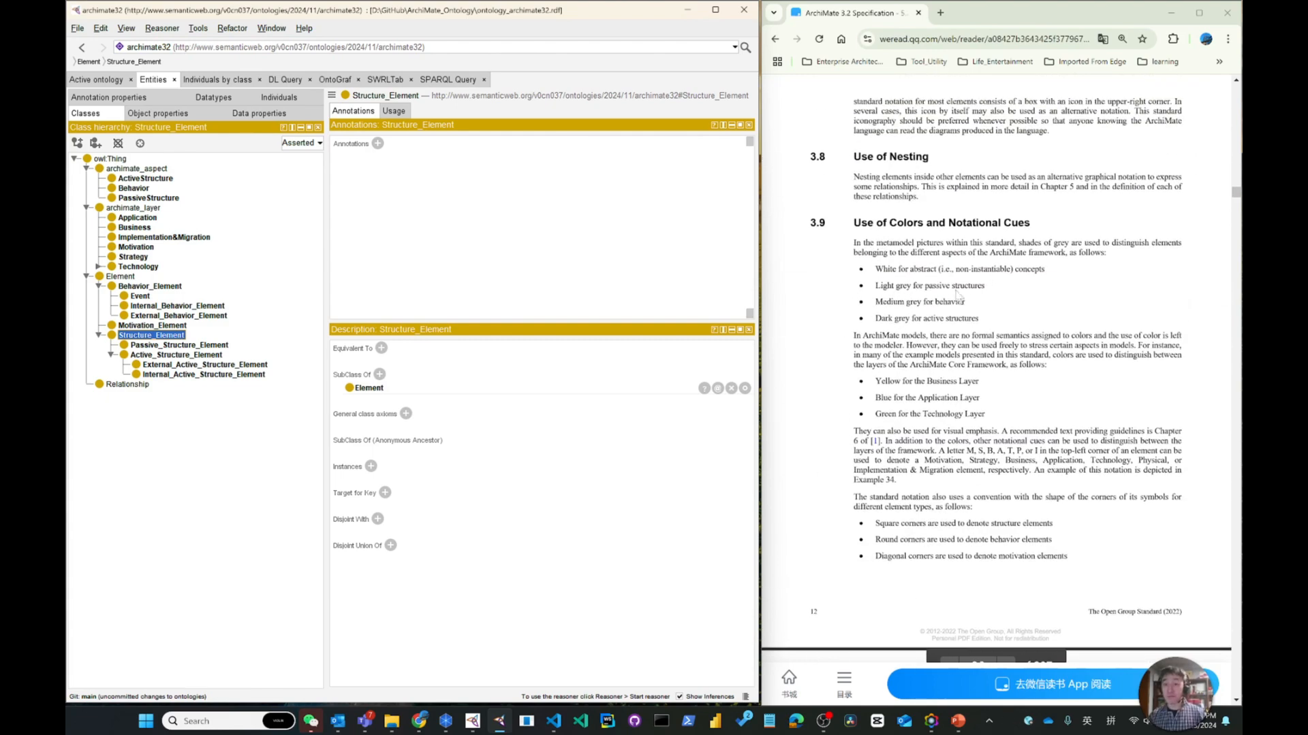
scroll(939, 294, "down", 10)
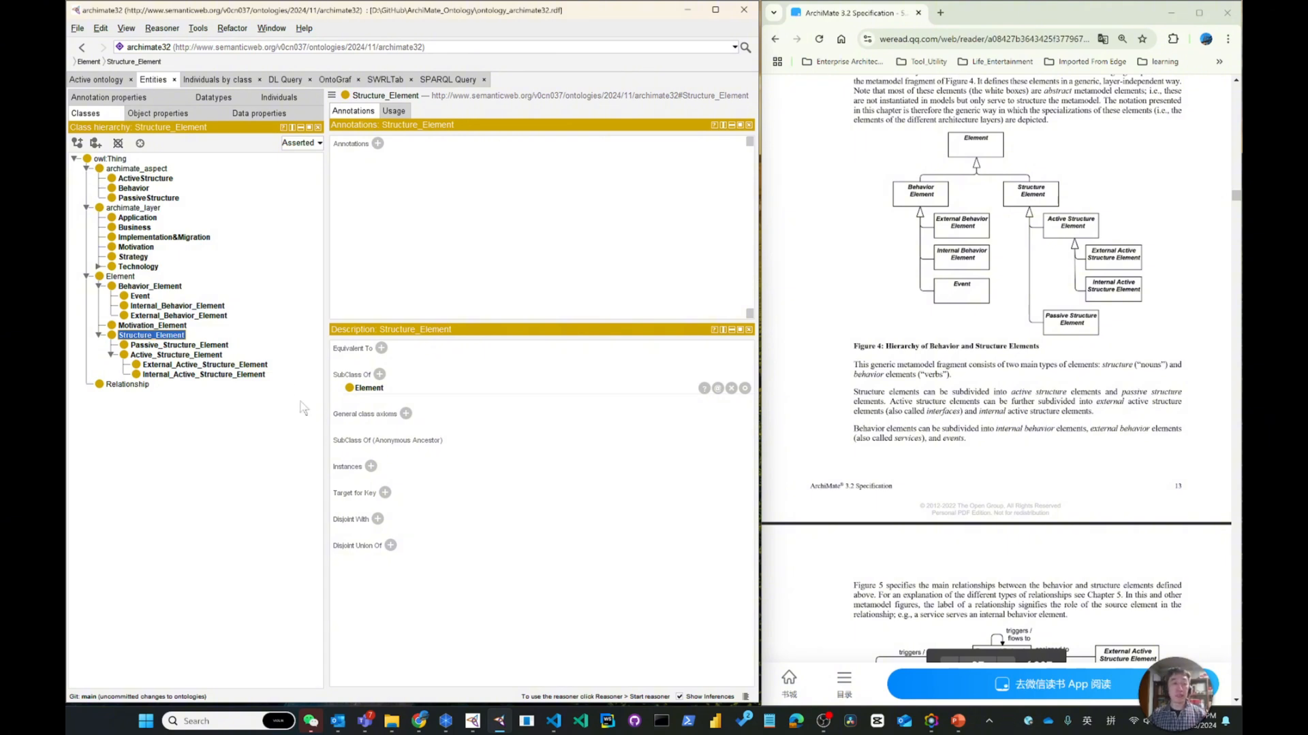
left_click(87, 208)
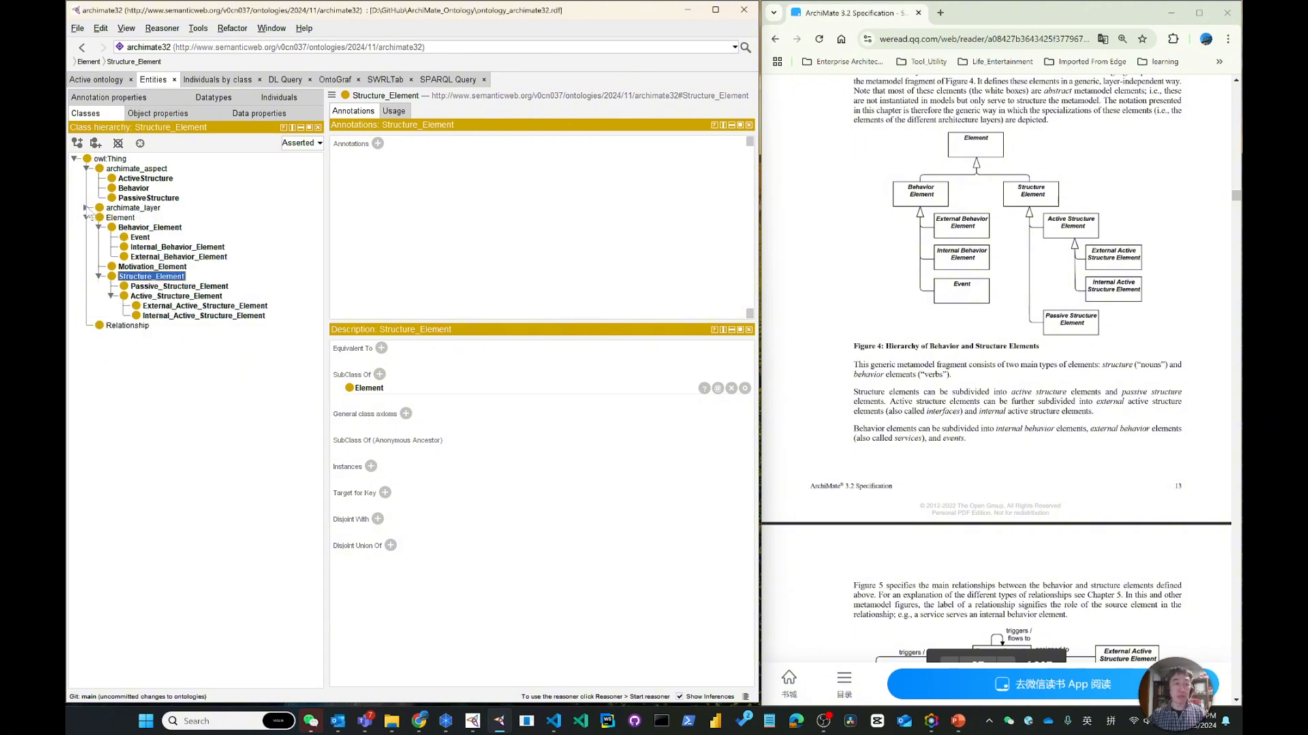
Collapse archimate_aspect and archimate_layer, and compare the Element class hierarchy with the specification's Figures 4 and 5 on behavior and structure elements
left_click(86, 168)
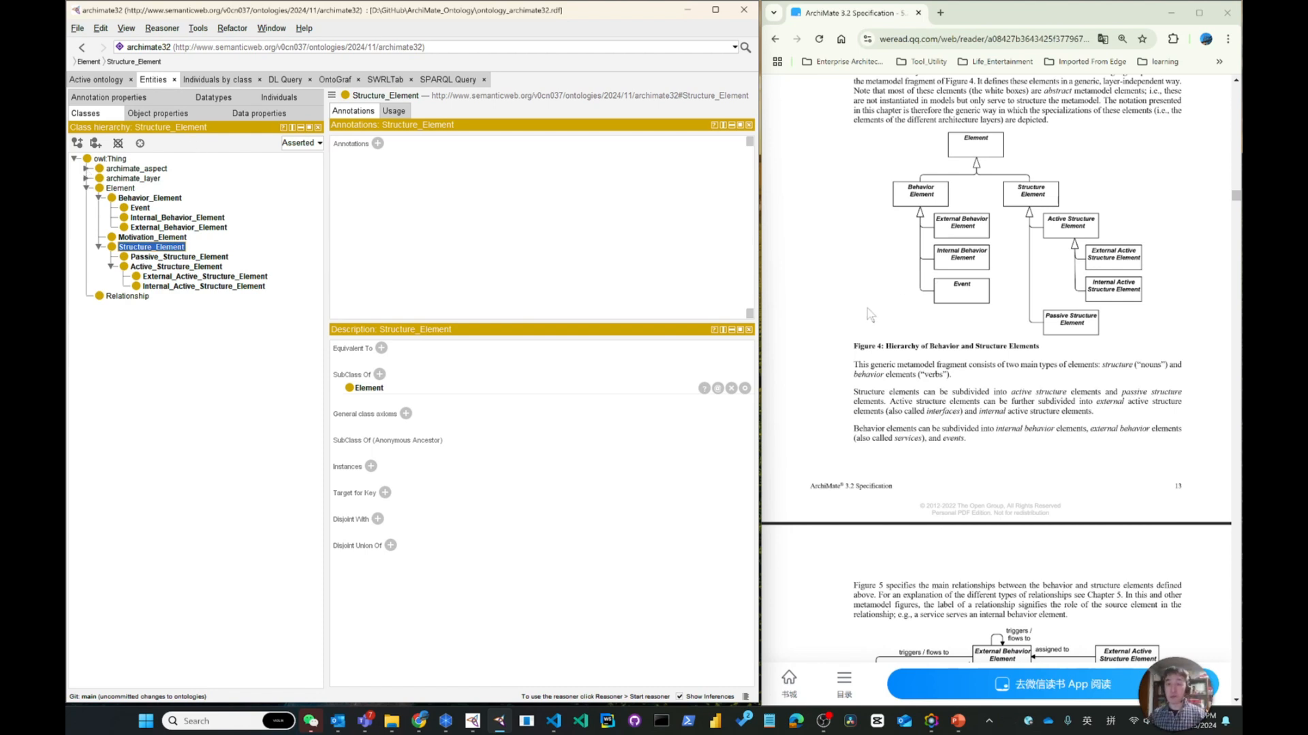
scroll(870, 314, "up", 1)
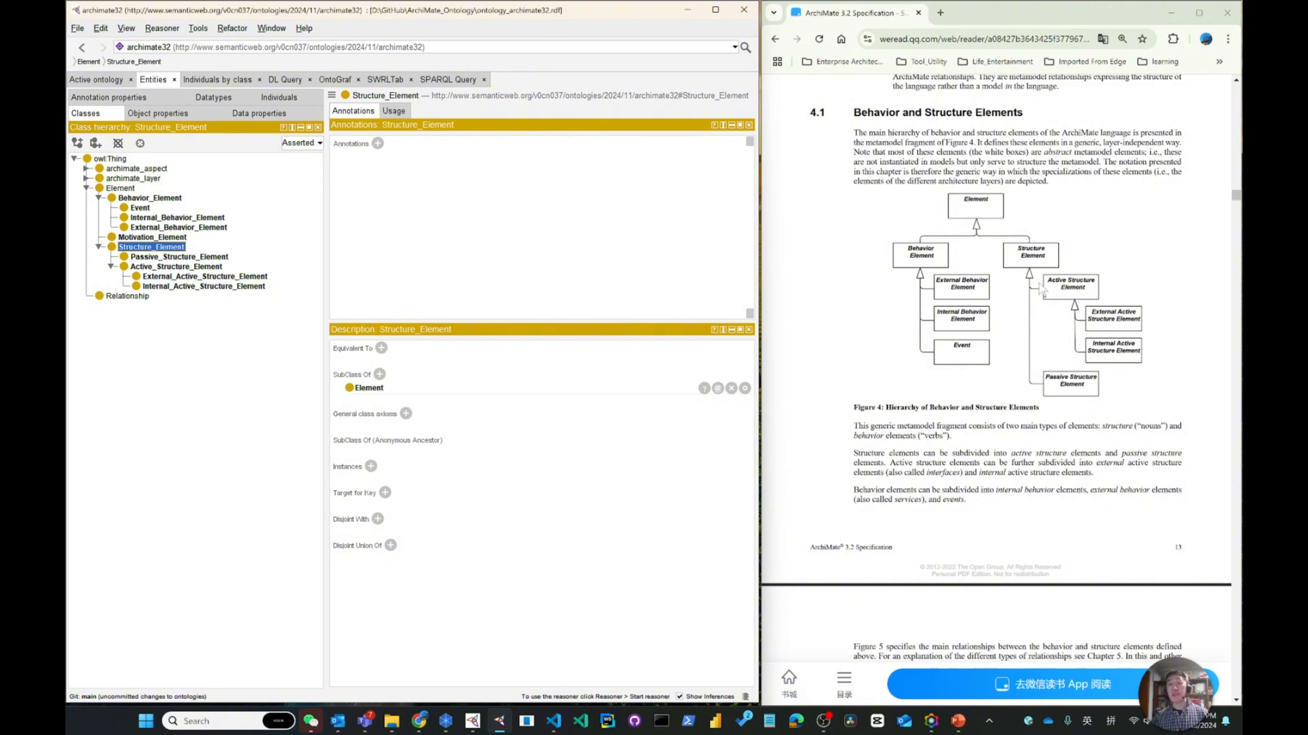
scroll(1041, 290, "down", 5)
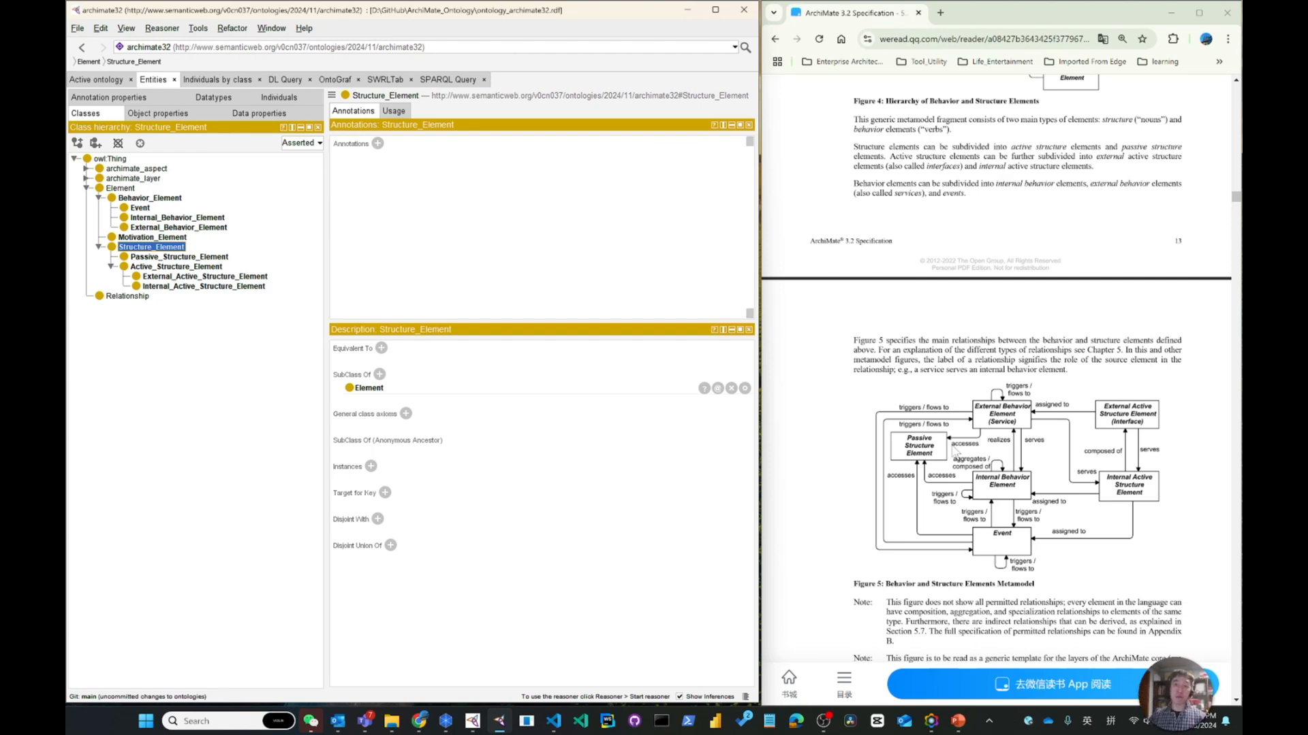
scroll(1020, 367, "up", 3)
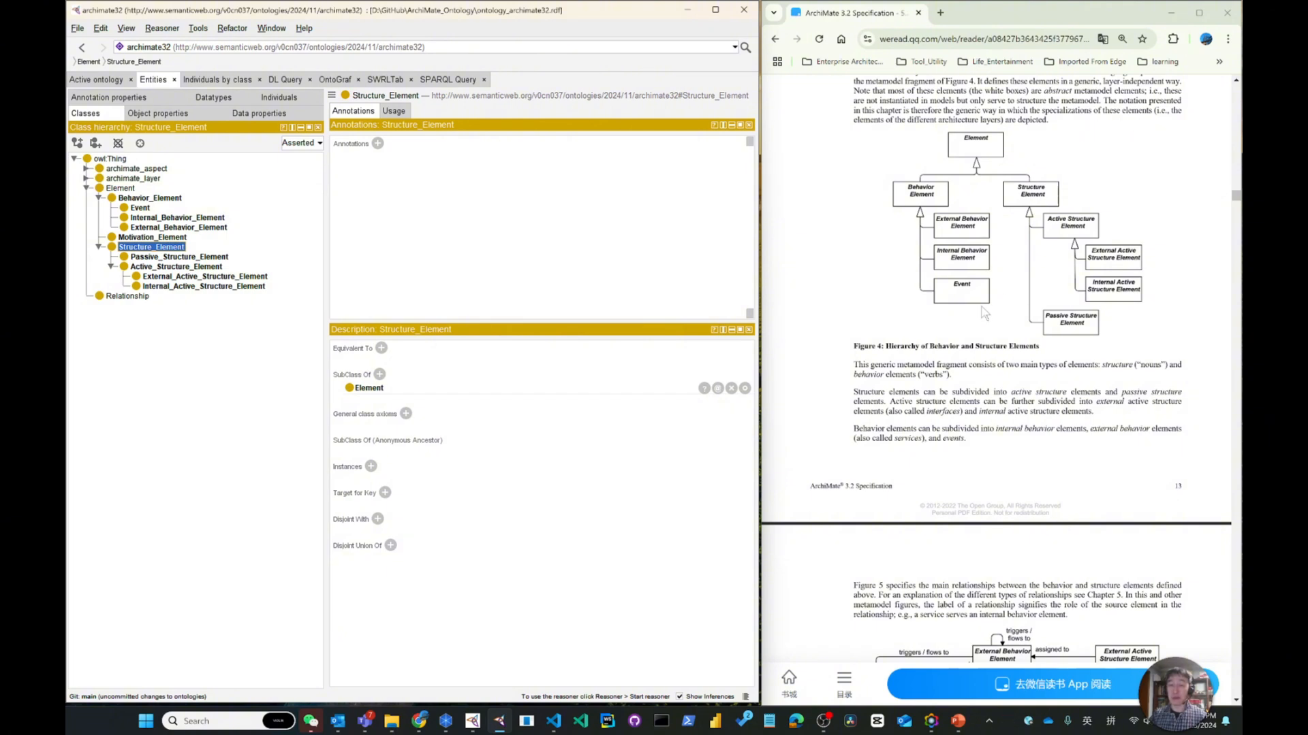
scroll(979, 312, "down", 3)
scroll(970, 180, "up", 2)
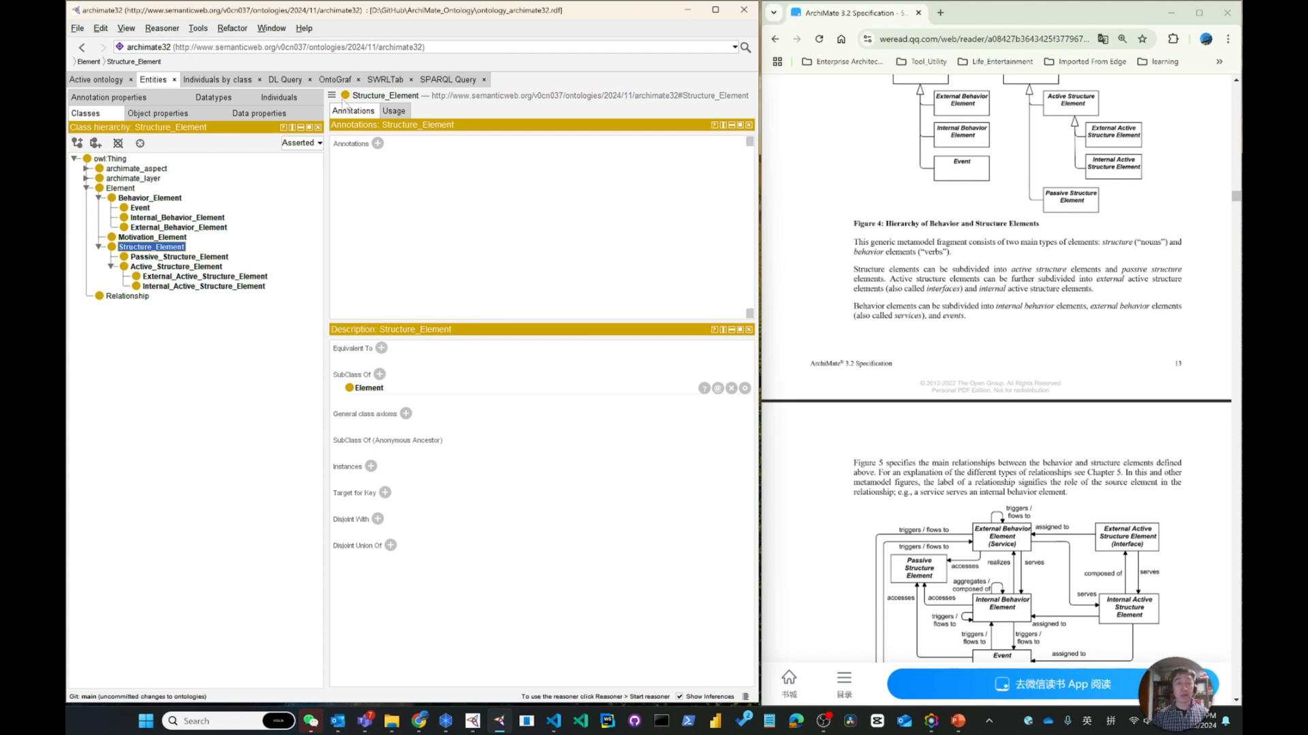
Clear the OntoGraf graph, add the Element class to it, and show Element's neighborhood
left_click(339, 80)
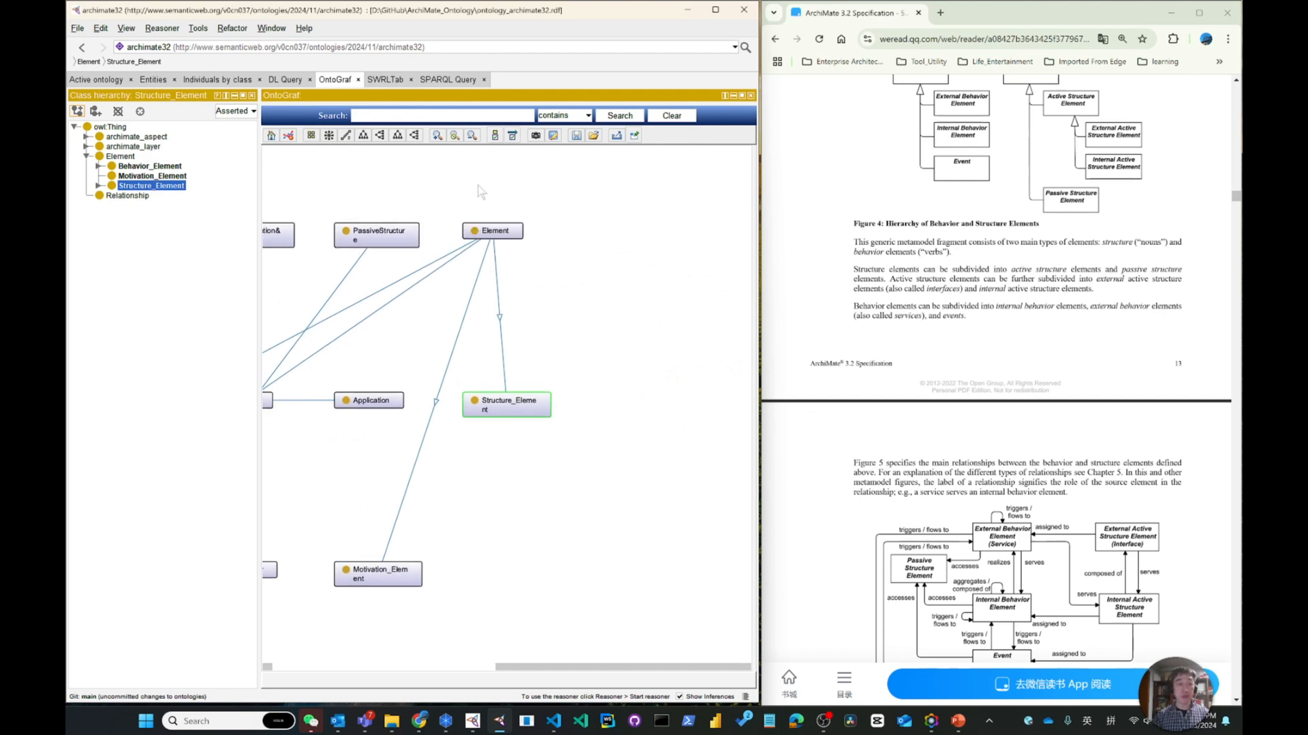
left_click(673, 115)
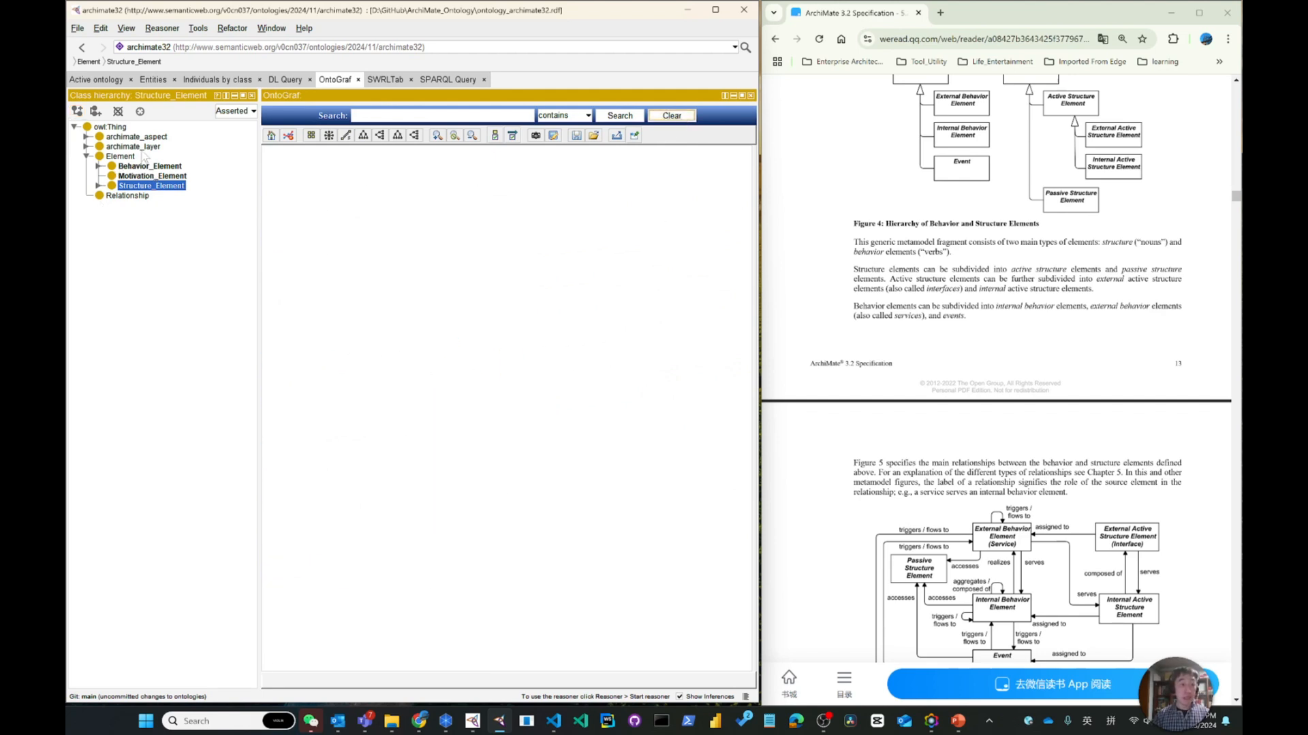
left_click(121, 157)
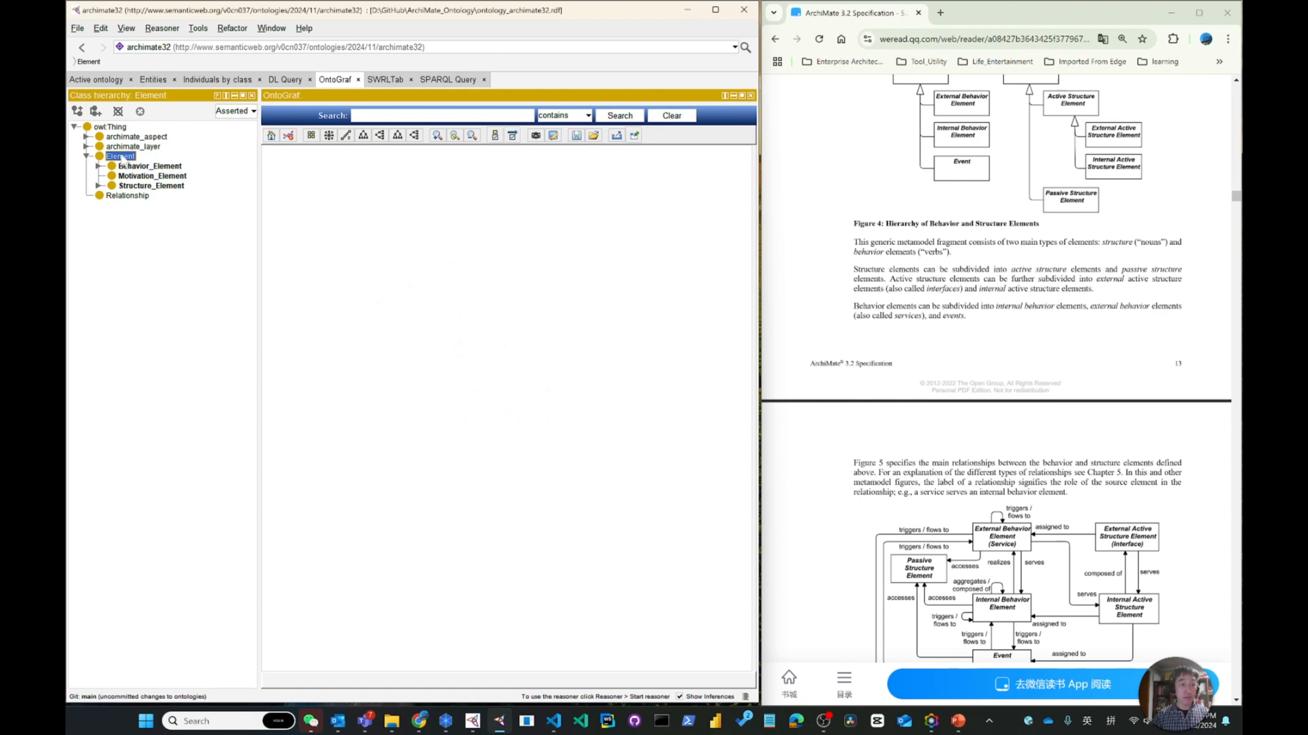
left_click_drag(140, 158, 496, 411)
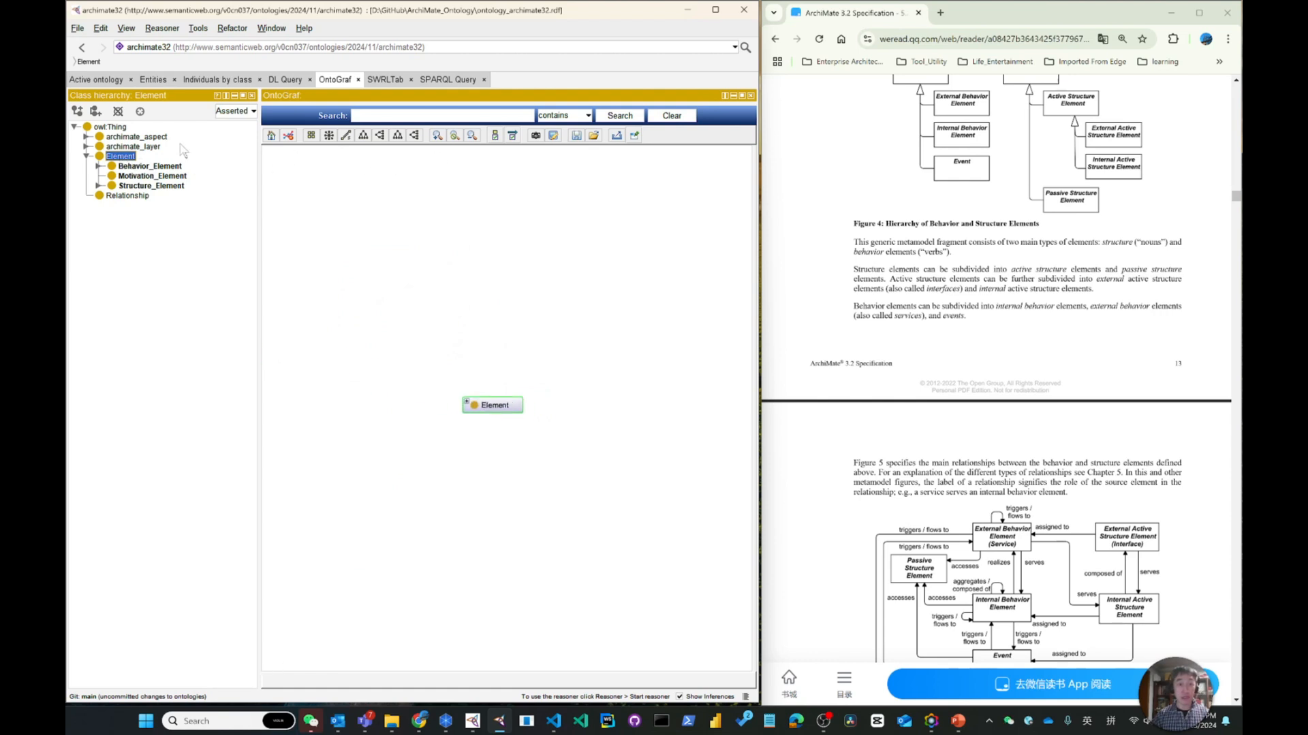
right_click(496, 412)
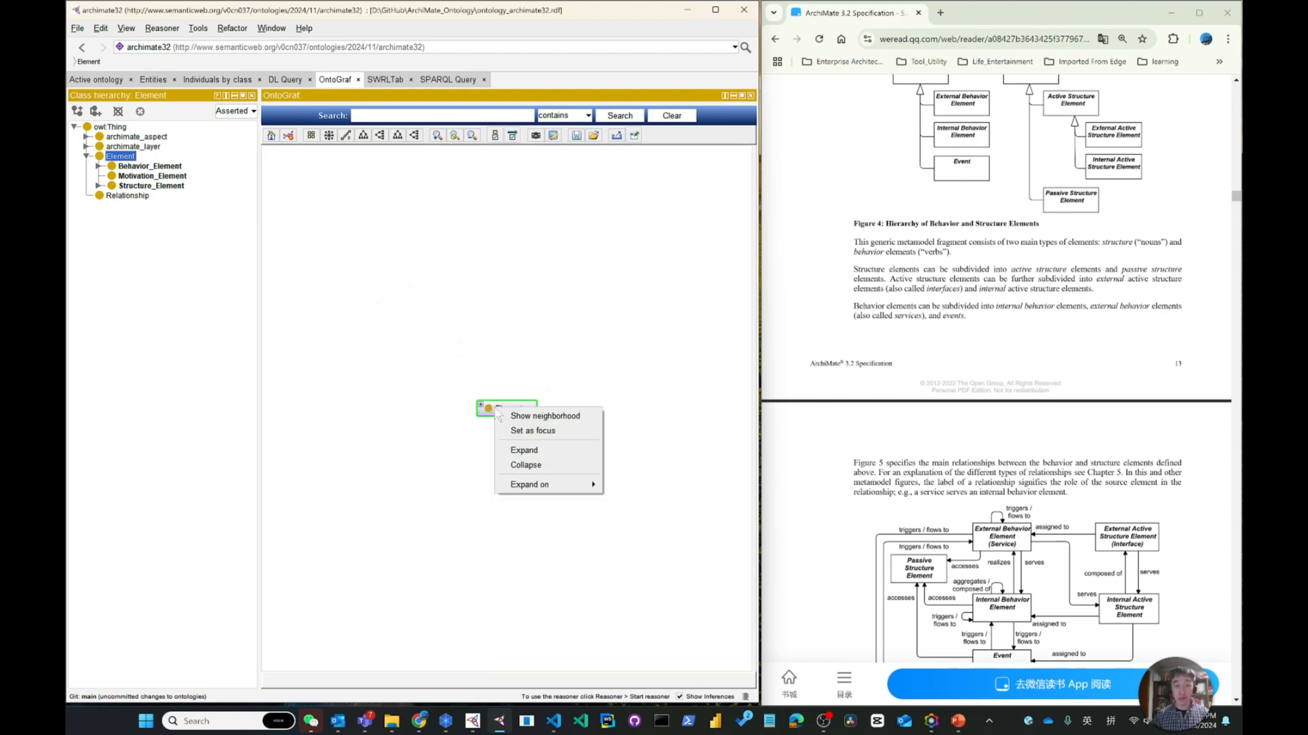
left_click(531, 418)
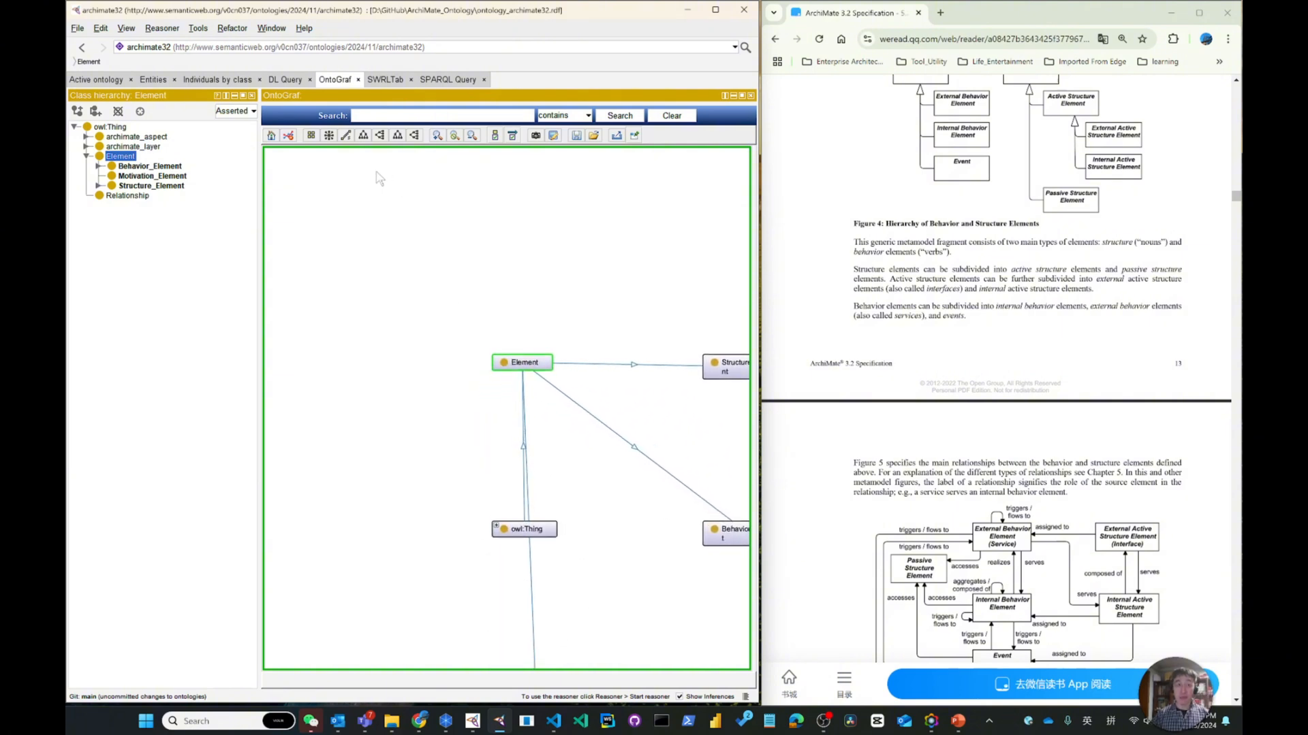
Apply the radial layout and rearrange Structure_Element, Motivation_Element and Behavior_Element around Element in the widened graph area
left_click(329, 135)
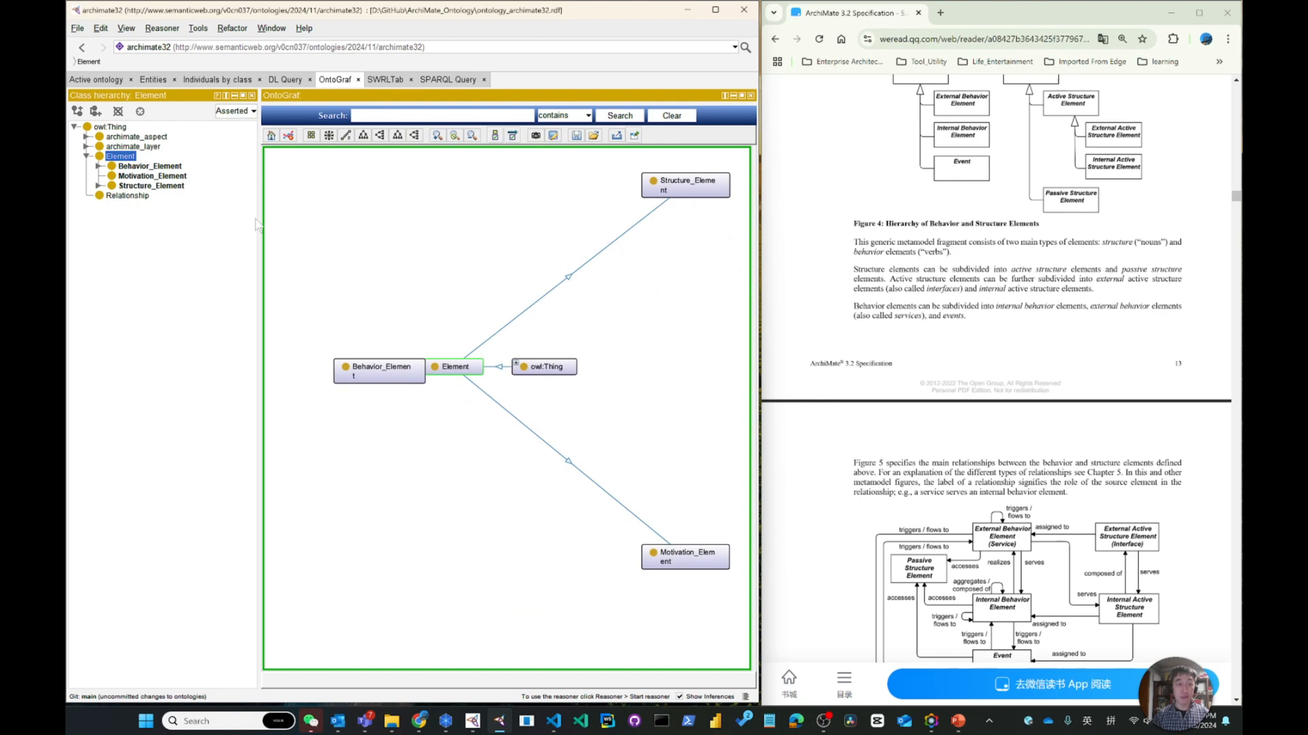
left_click_drag(260, 215, 222, 215)
left_click_drag(627, 179, 399, 247)
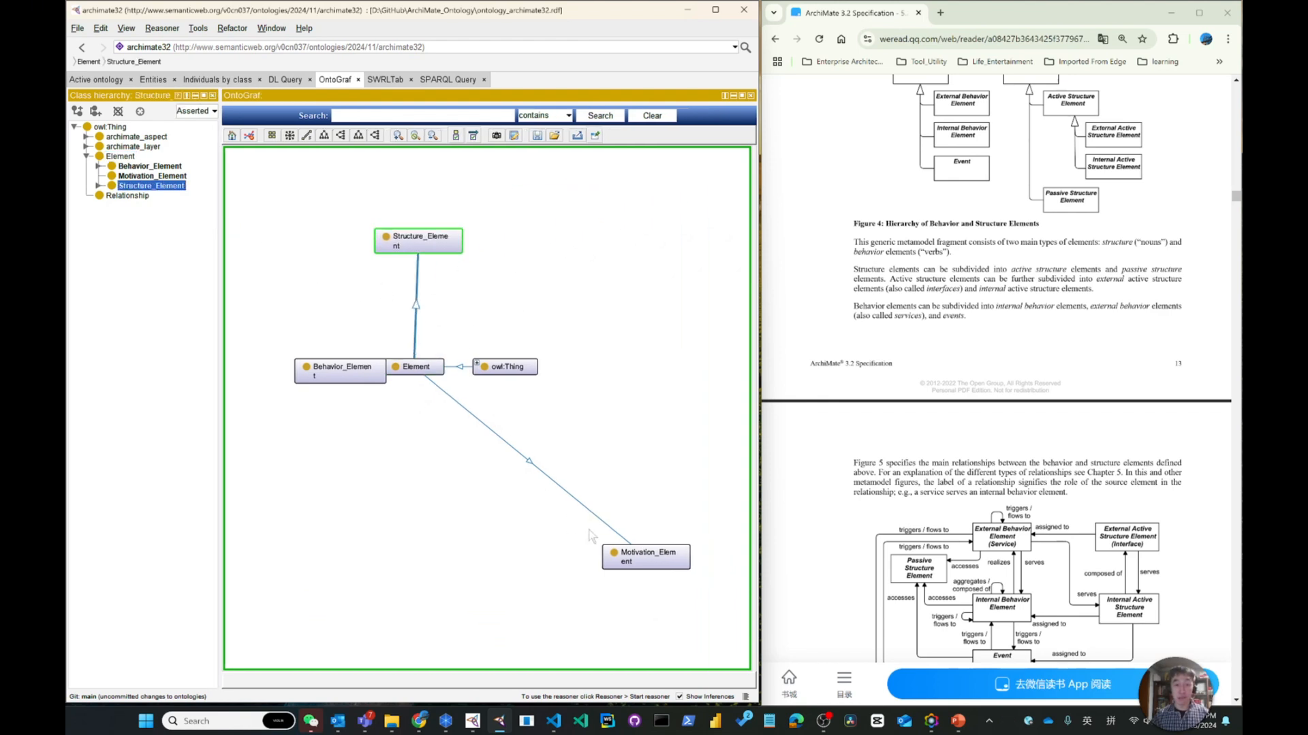
left_click_drag(640, 555, 418, 492)
left_click_drag(360, 374, 328, 316)
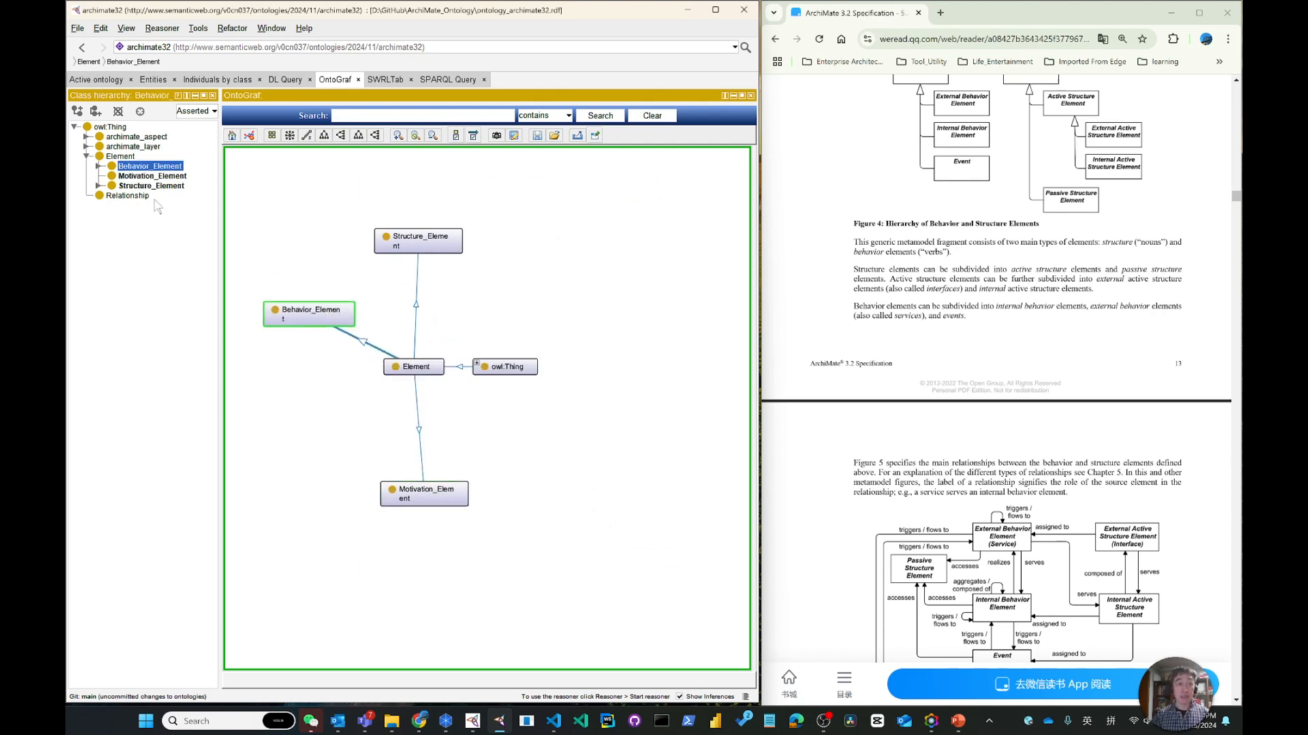
Expand Behavior_Element in the class hierarchy, add Event to the graph, and place it below Behavior_Element
left_click(98, 166)
left_click(140, 176)
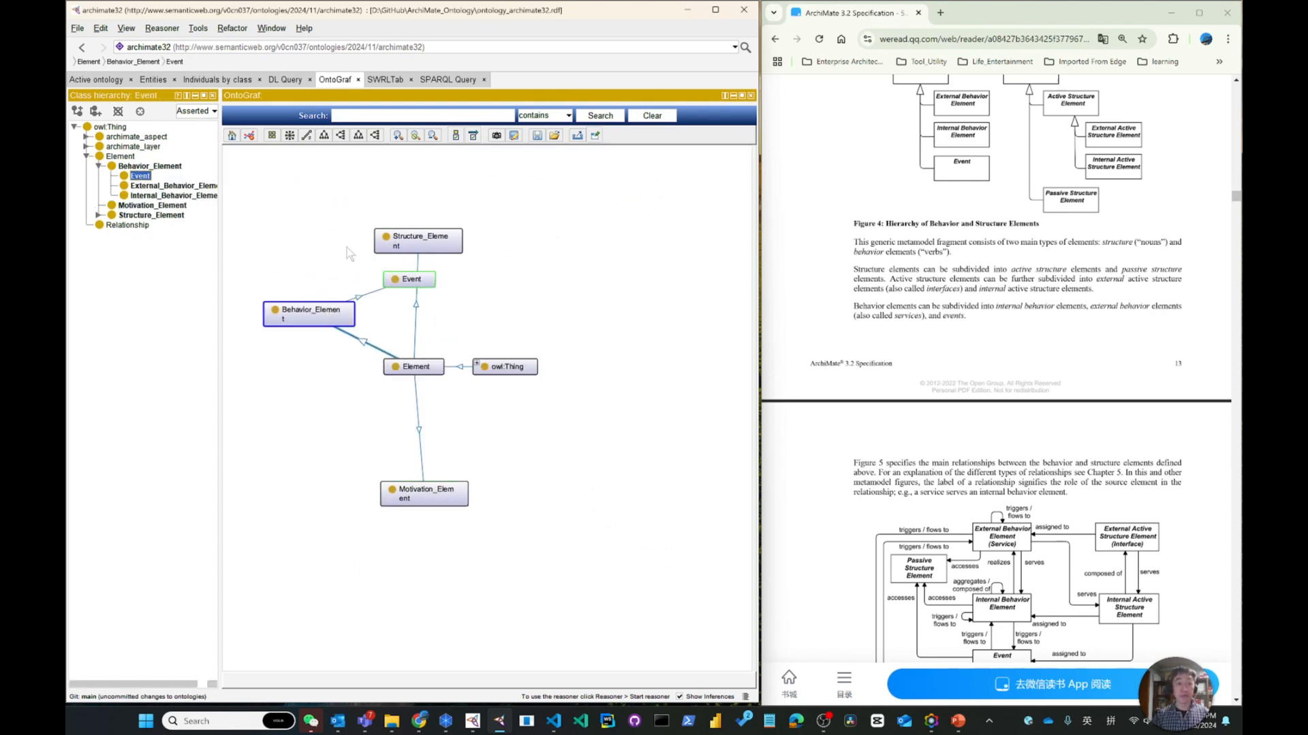
left_click_drag(671, 569, 297, 365)
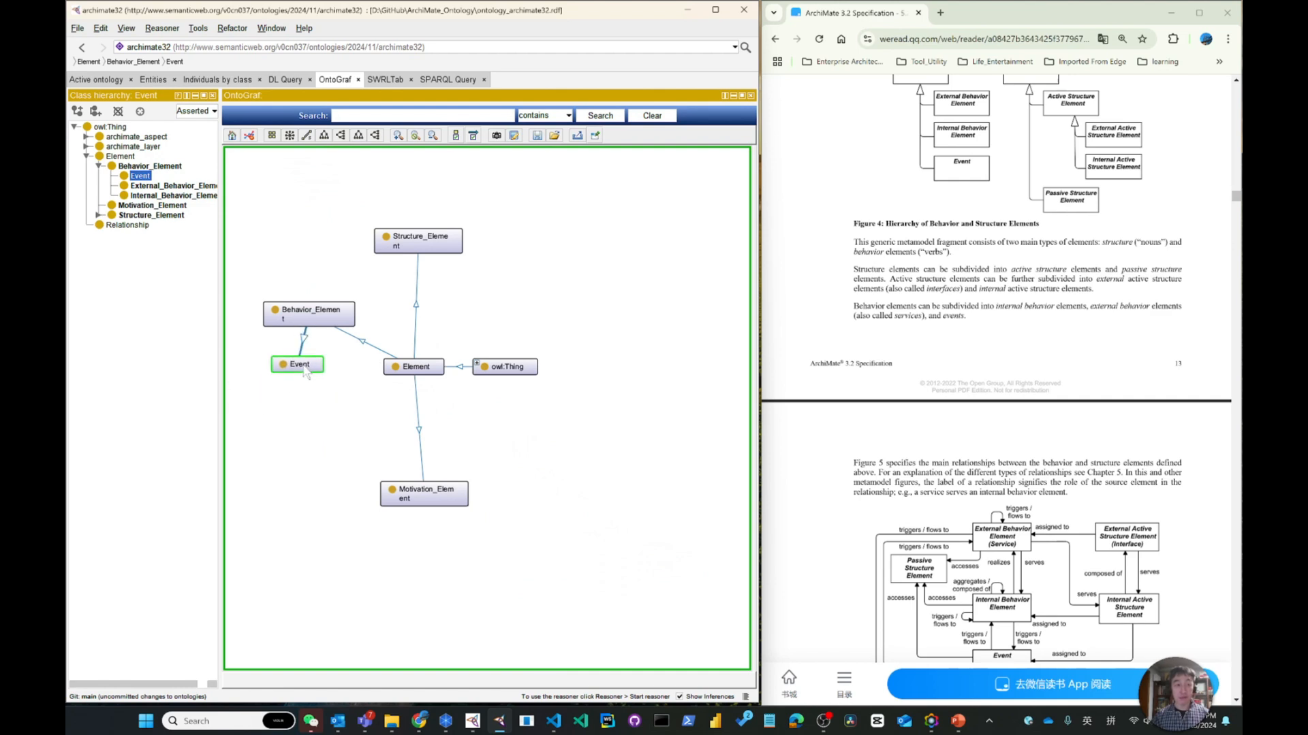
Show the neighborhood of Behavior_Element in the graph and spread its nodes out with the spring layout
left_click(325, 317)
right_click(322, 311)
left_click(355, 319)
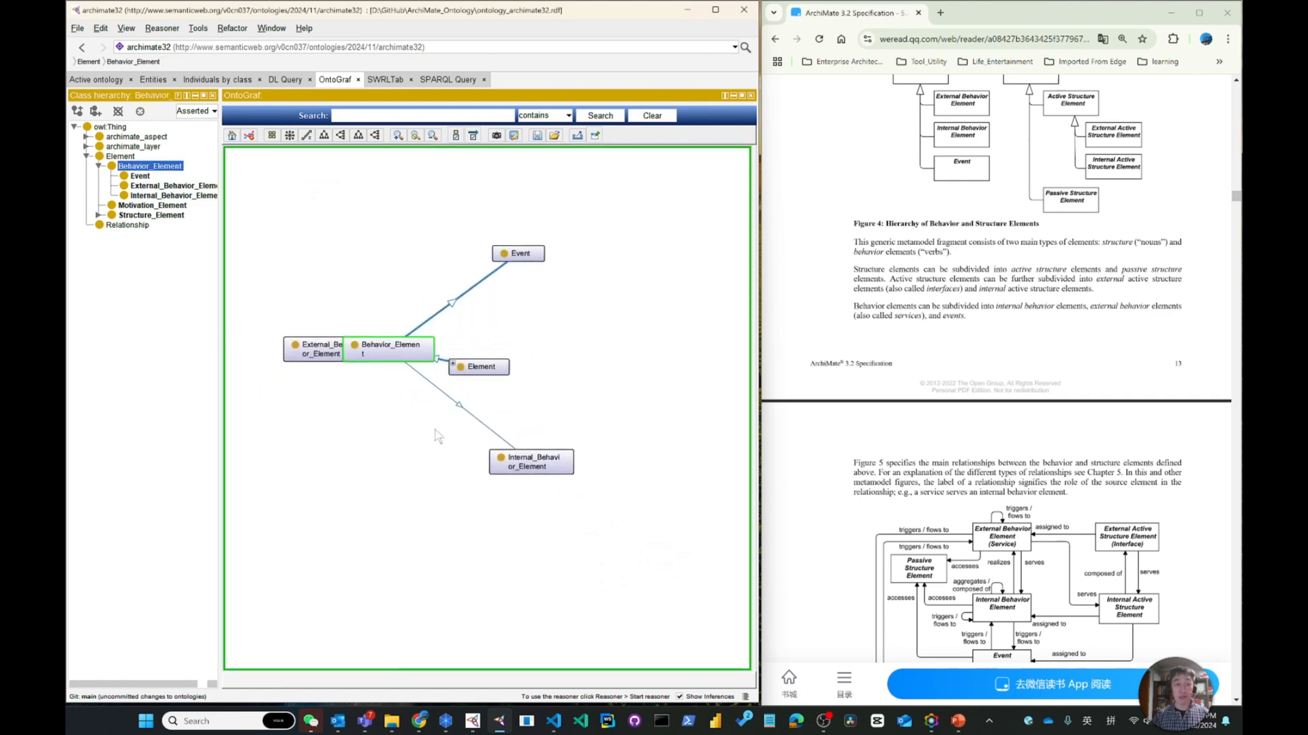
left_click_drag(516, 374, 577, 380)
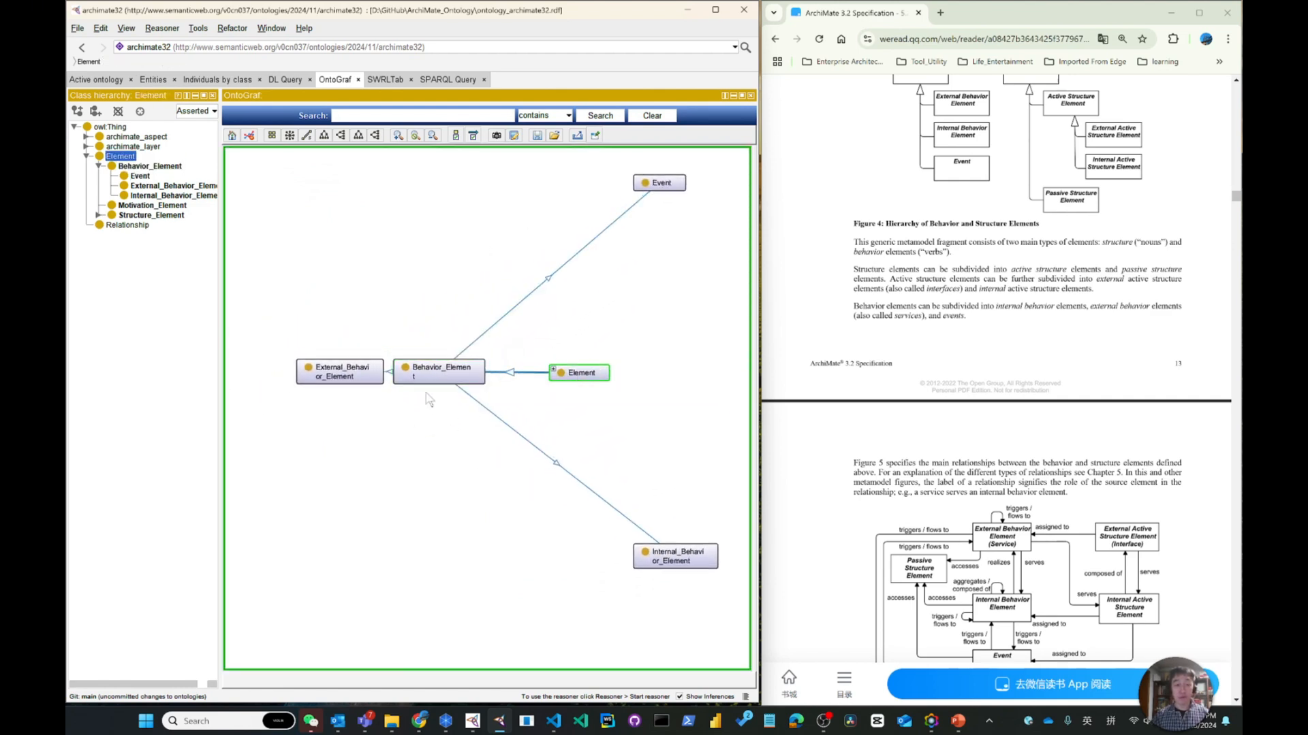
left_click_drag(436, 376, 457, 306)
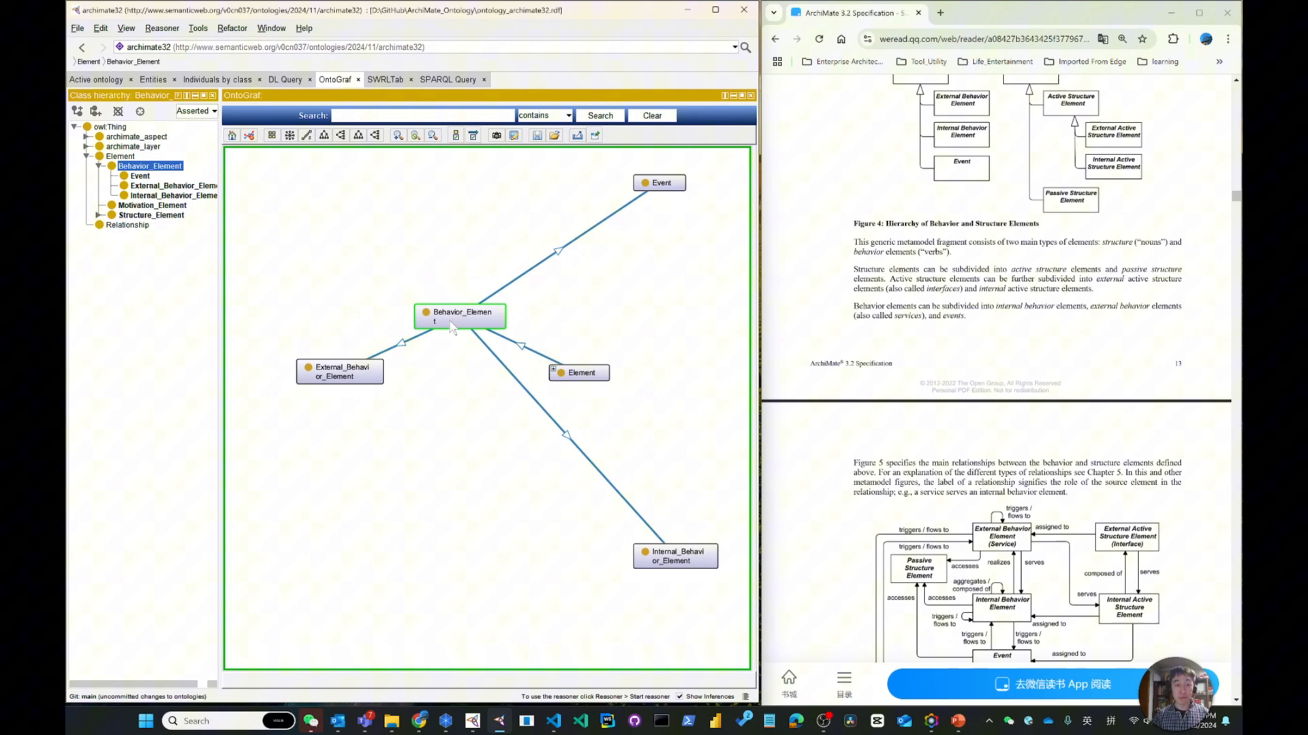
left_click(308, 136)
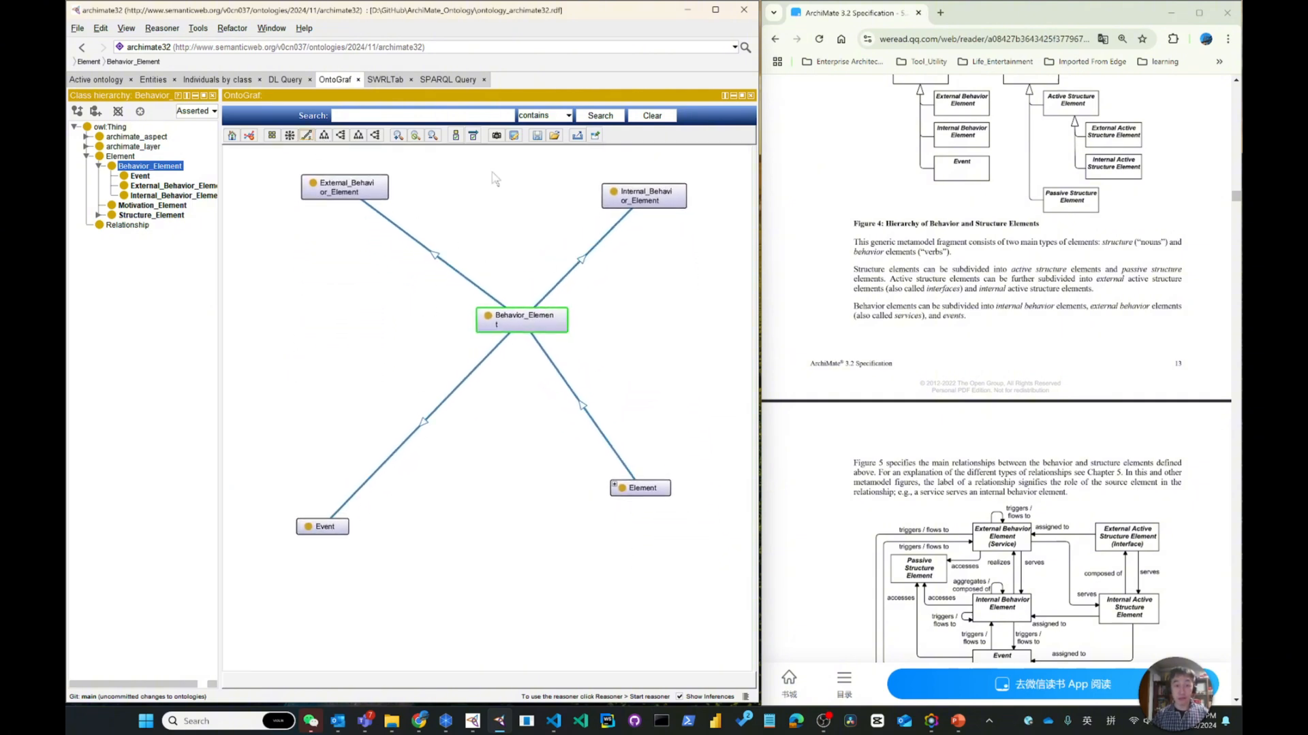
Add Motivation_Element to the Behavior_Element graph and open the node's display options
right_click(145, 206)
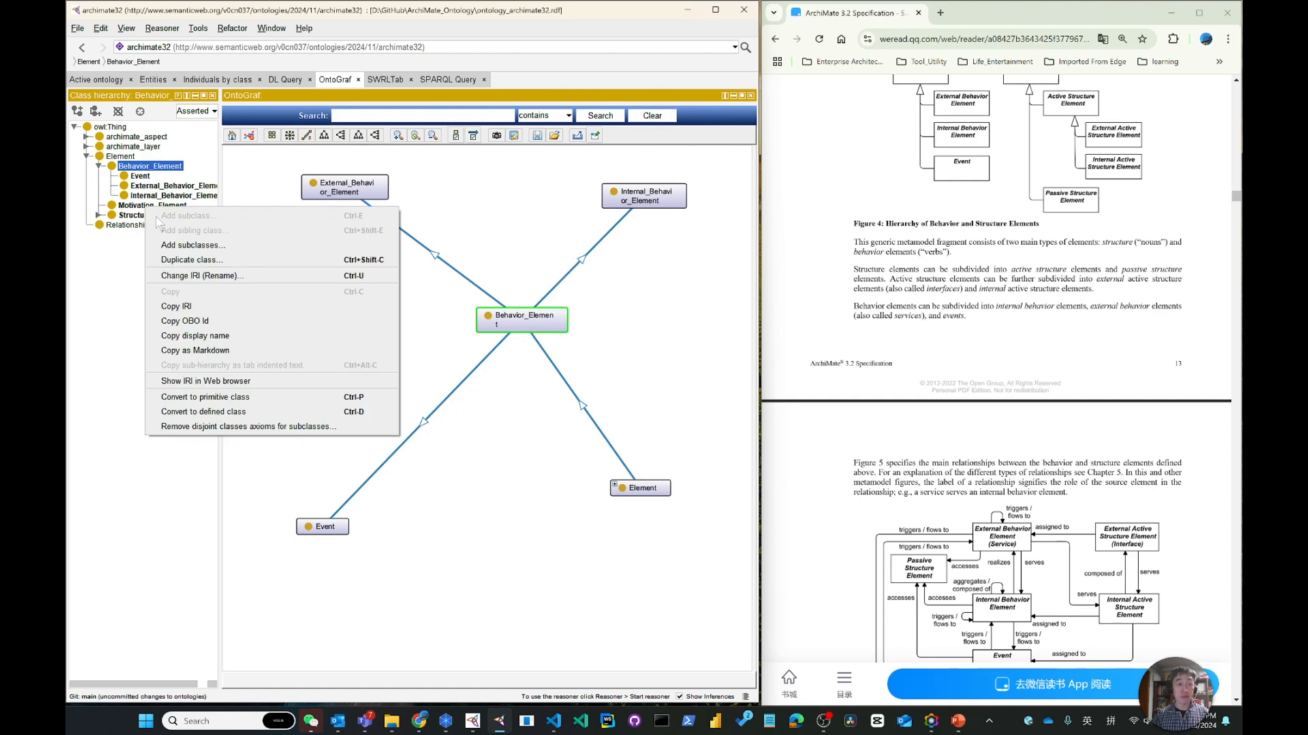
left_click(123, 206)
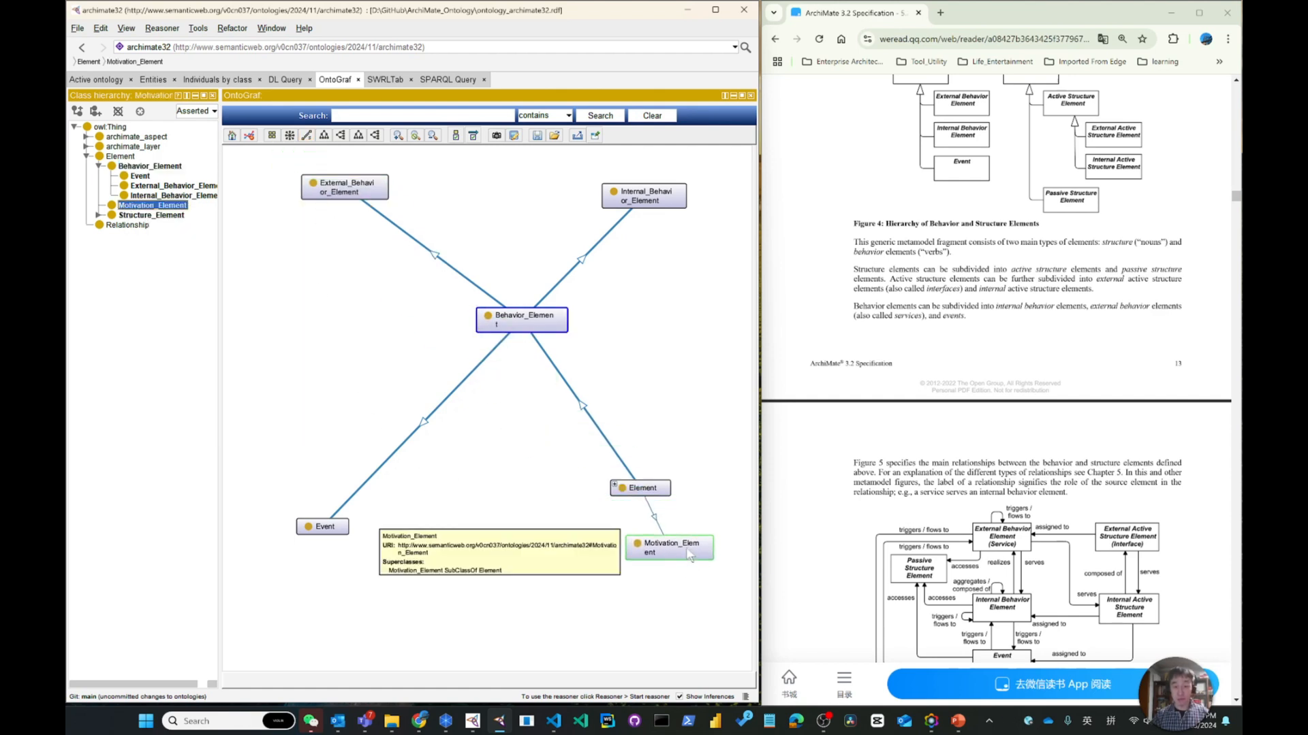
right_click(645, 548)
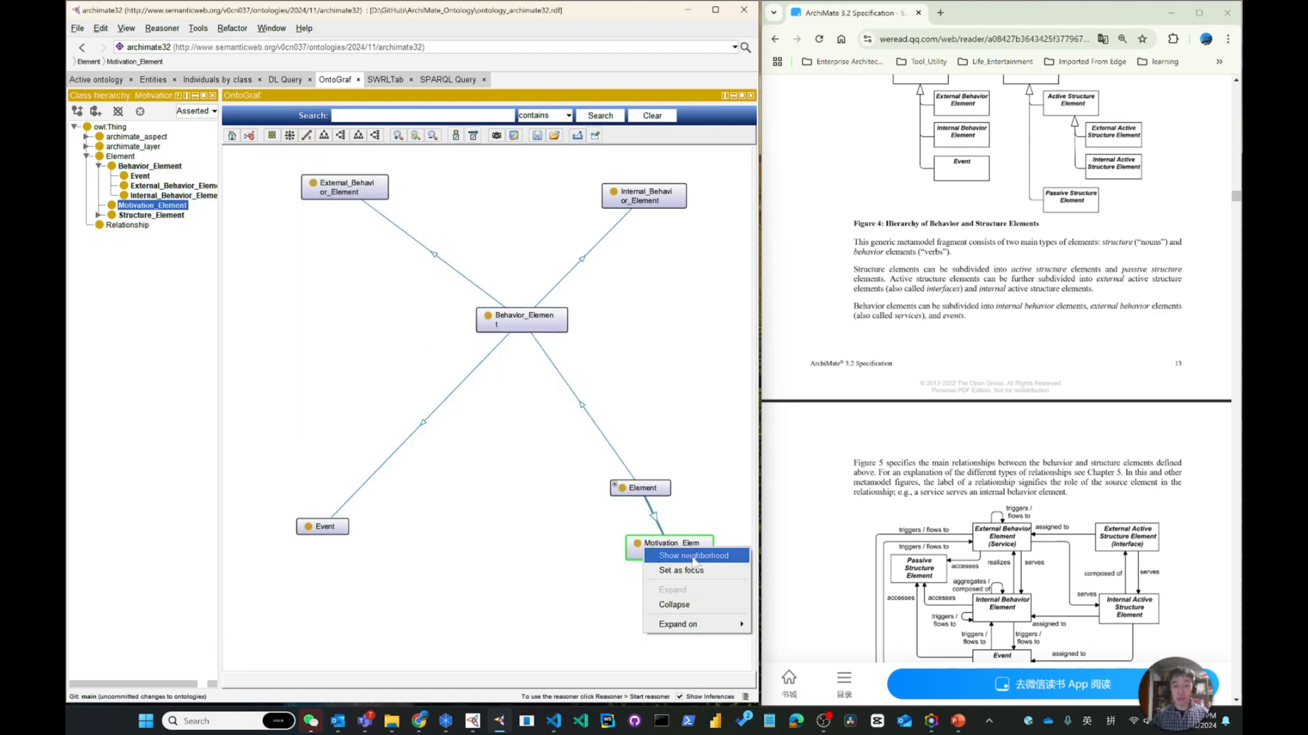
Expand Structure_Element in the class hierarchy, show Passive_Structure_Element's neighborhood in the graph, and select Structure_Element
left_click(132, 215)
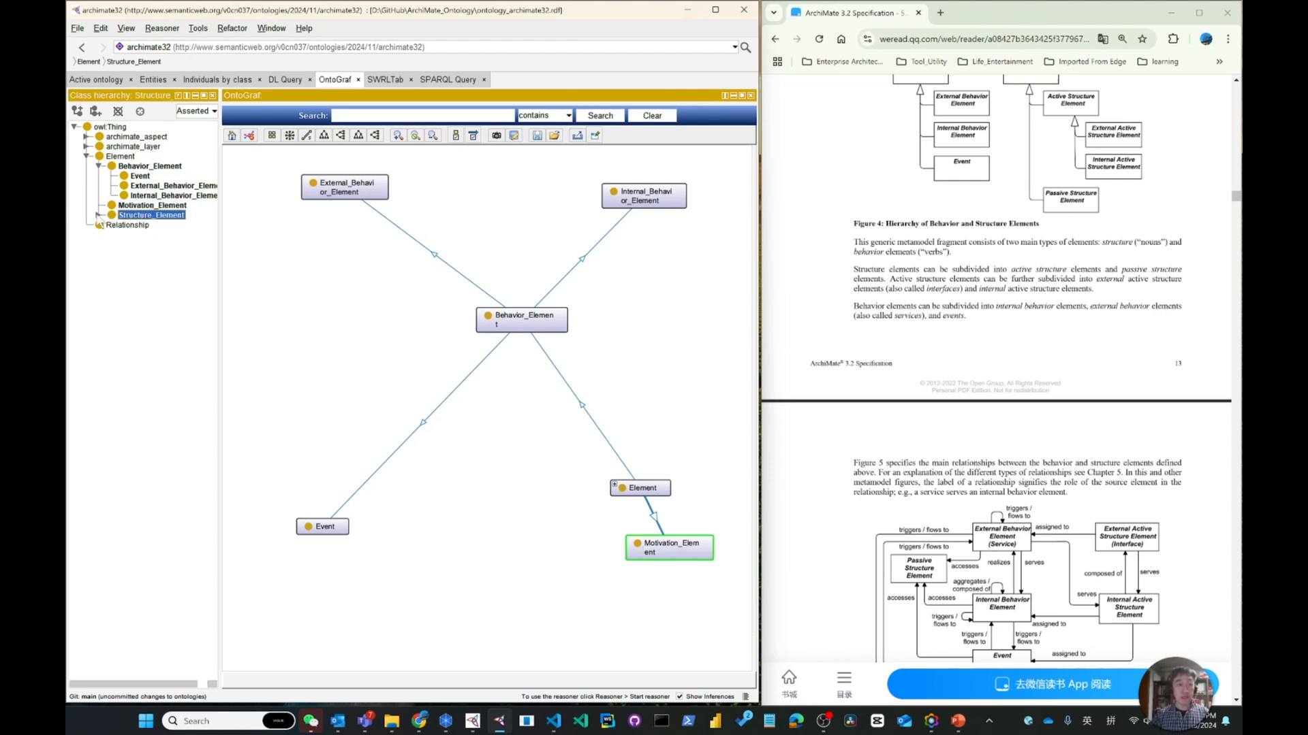
left_click(99, 215)
left_click(155, 235)
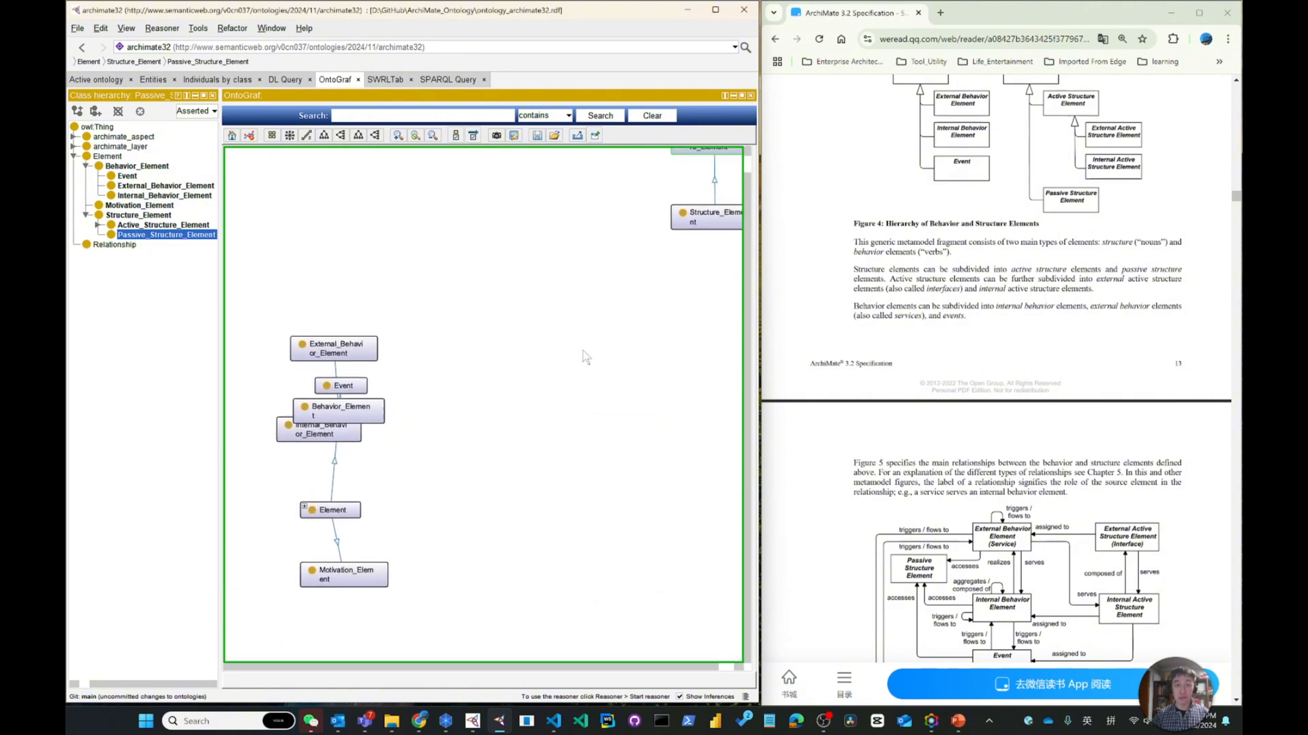
right_click(686, 182)
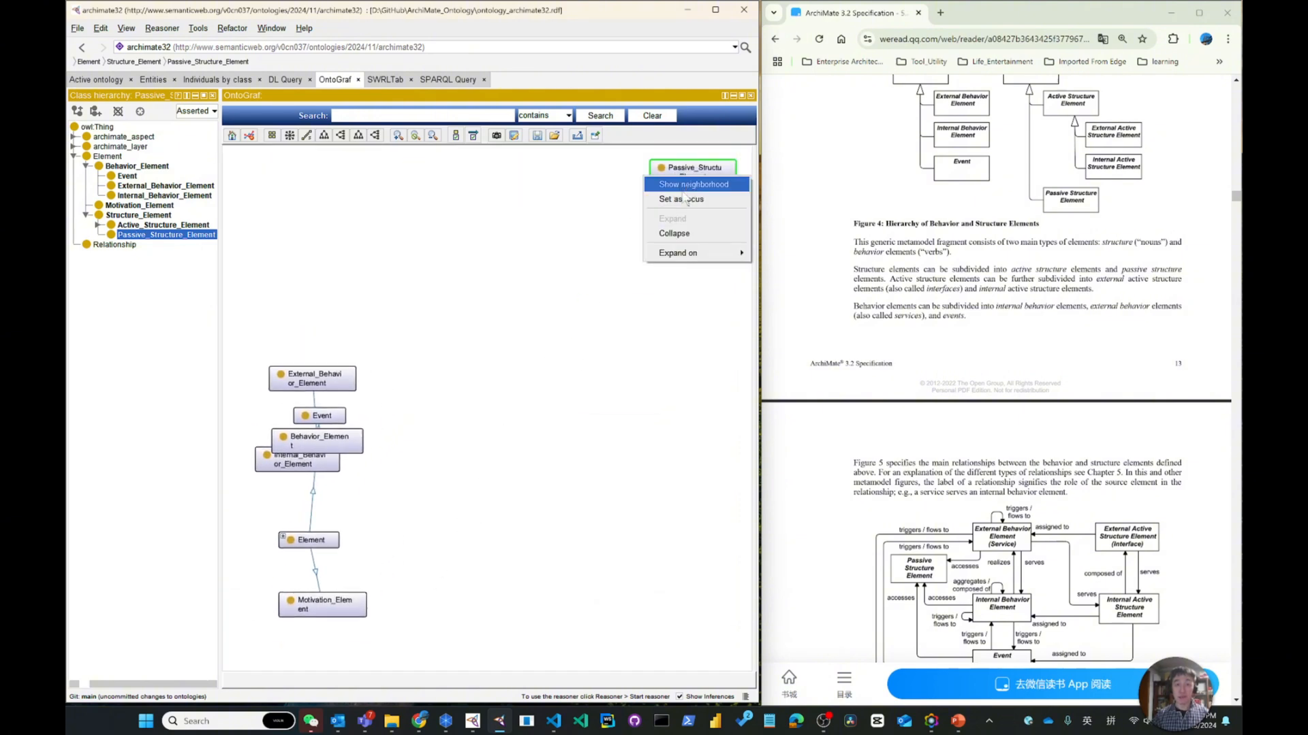
left_click(693, 185)
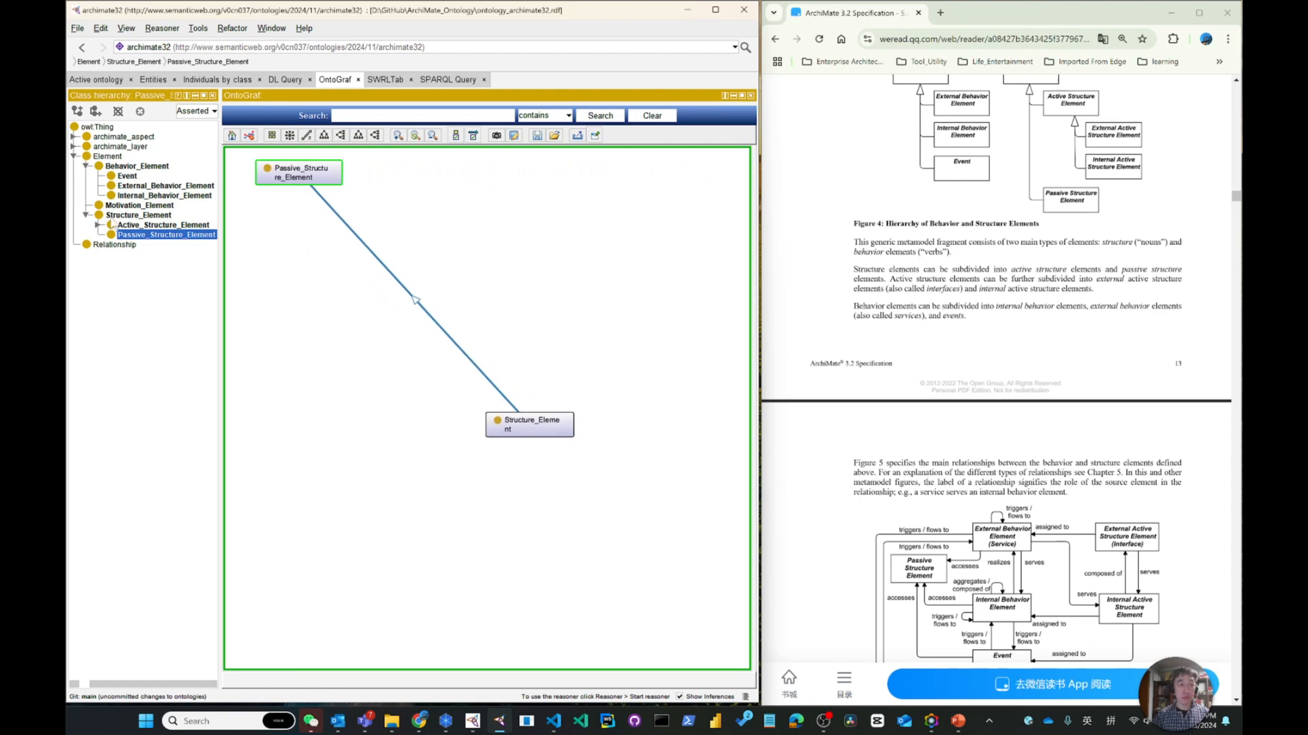
left_click(126, 226)
left_click(133, 216)
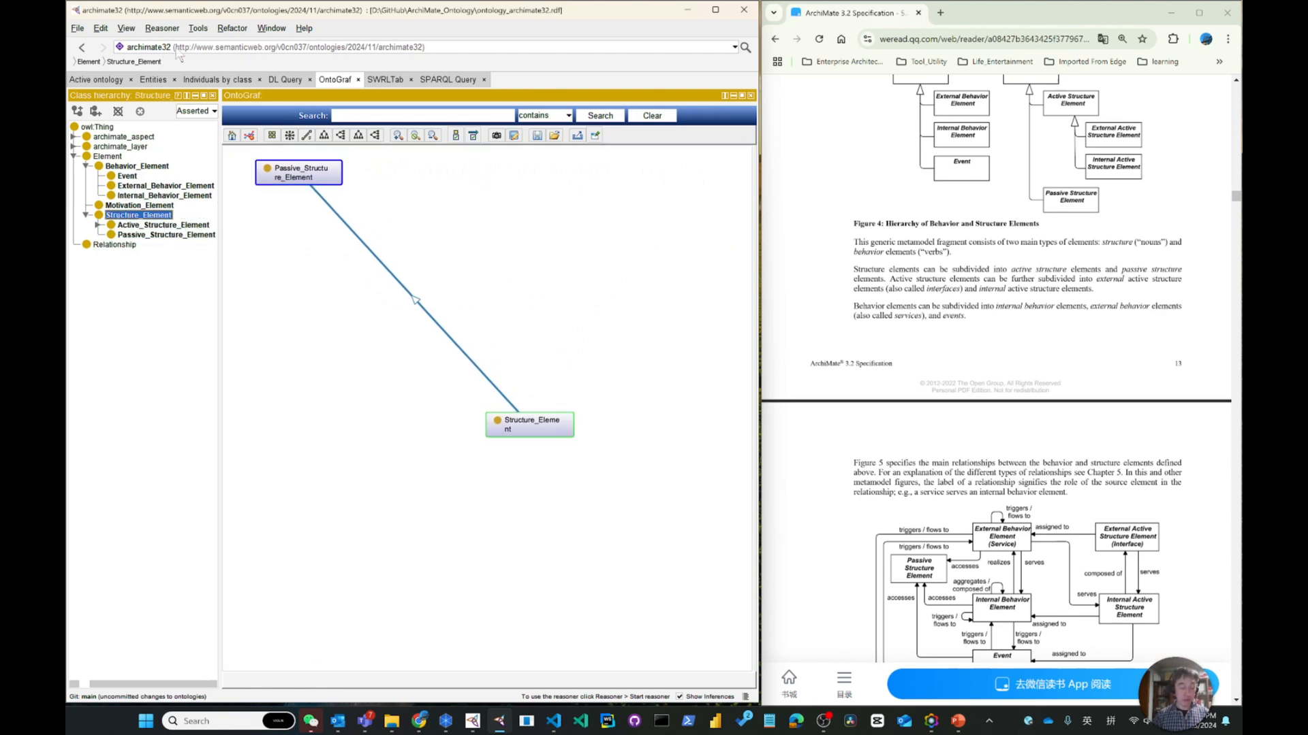
left_click(515, 201)
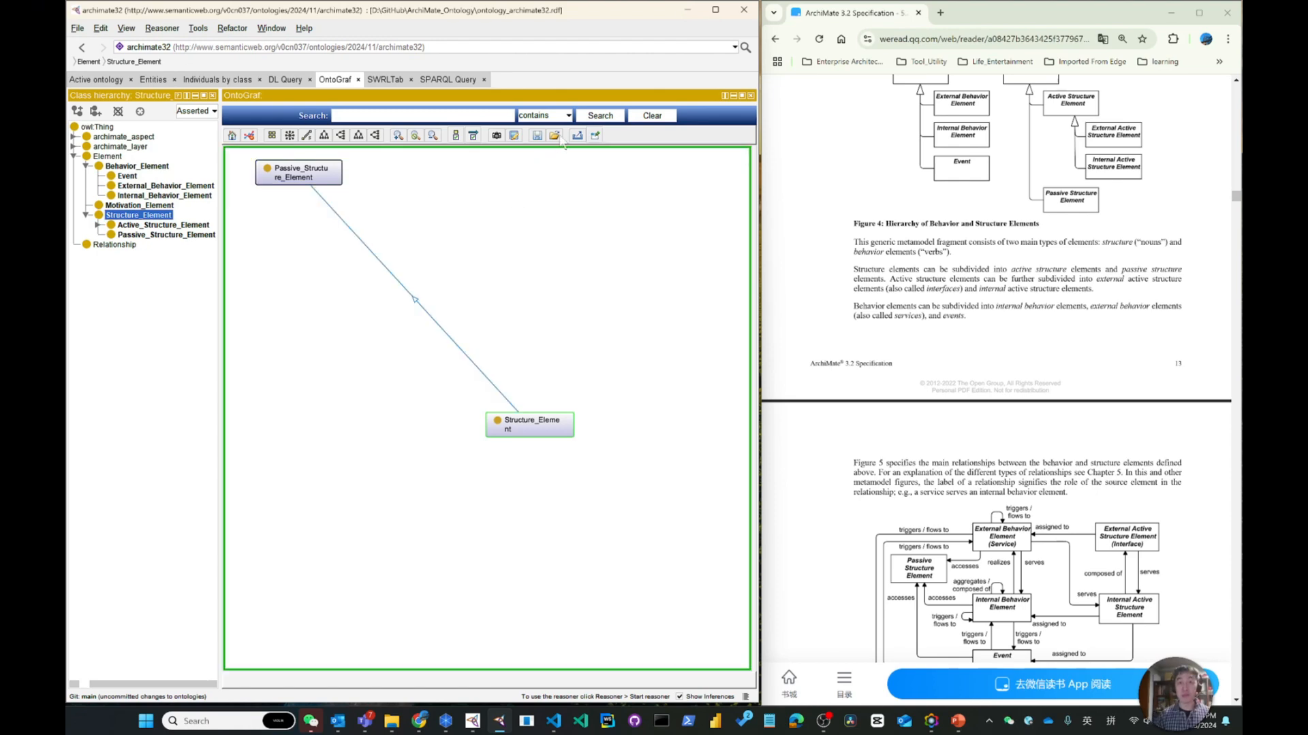
Close Protégé, switch to VS Code, and duplicate ontology_archimate32.rdf in the project folder
left_click(744, 11)
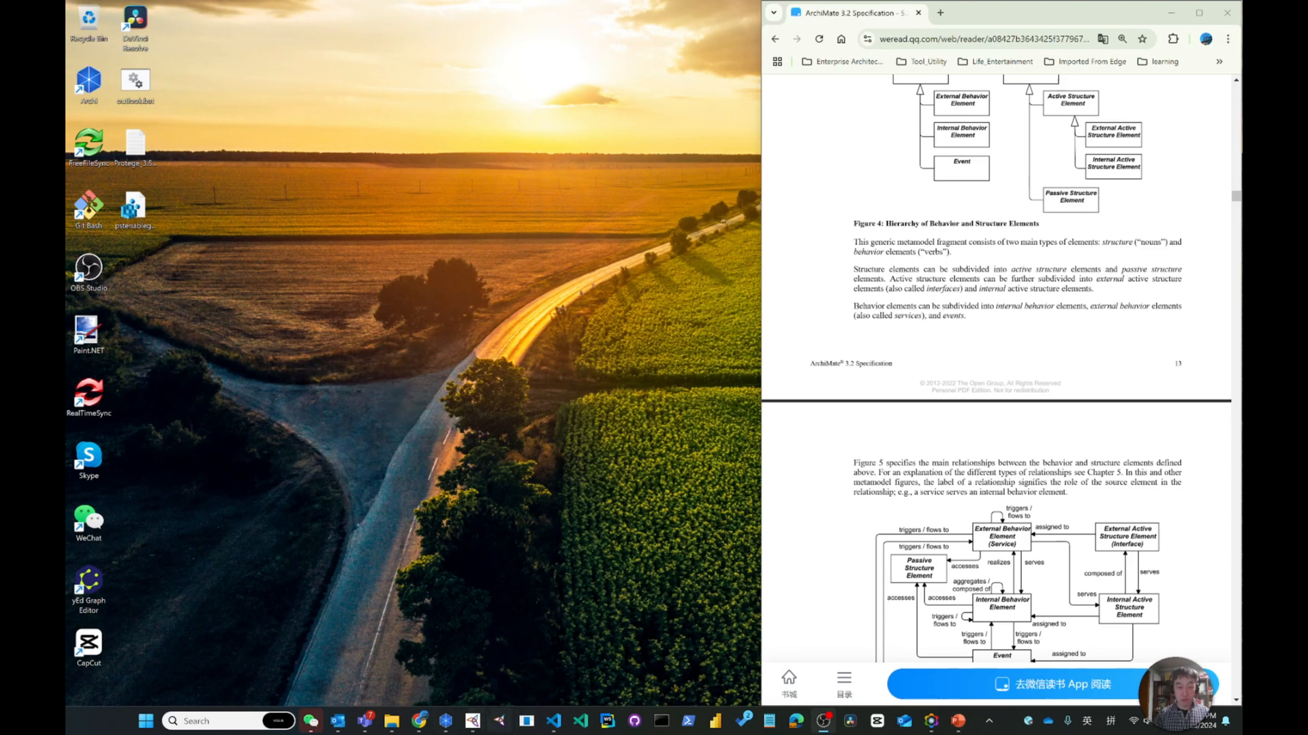
left_click(551, 723)
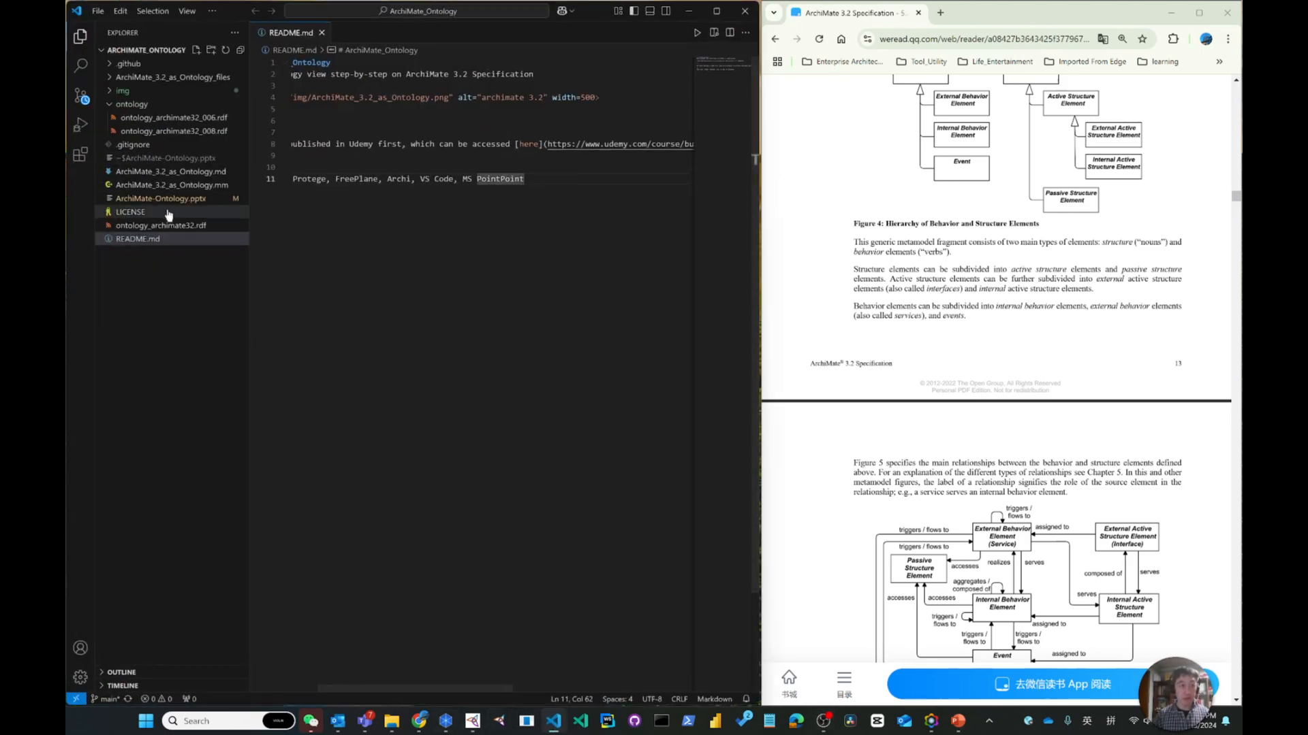
left_click(195, 226)
key("ctrl+c")
key("ctrl+v")
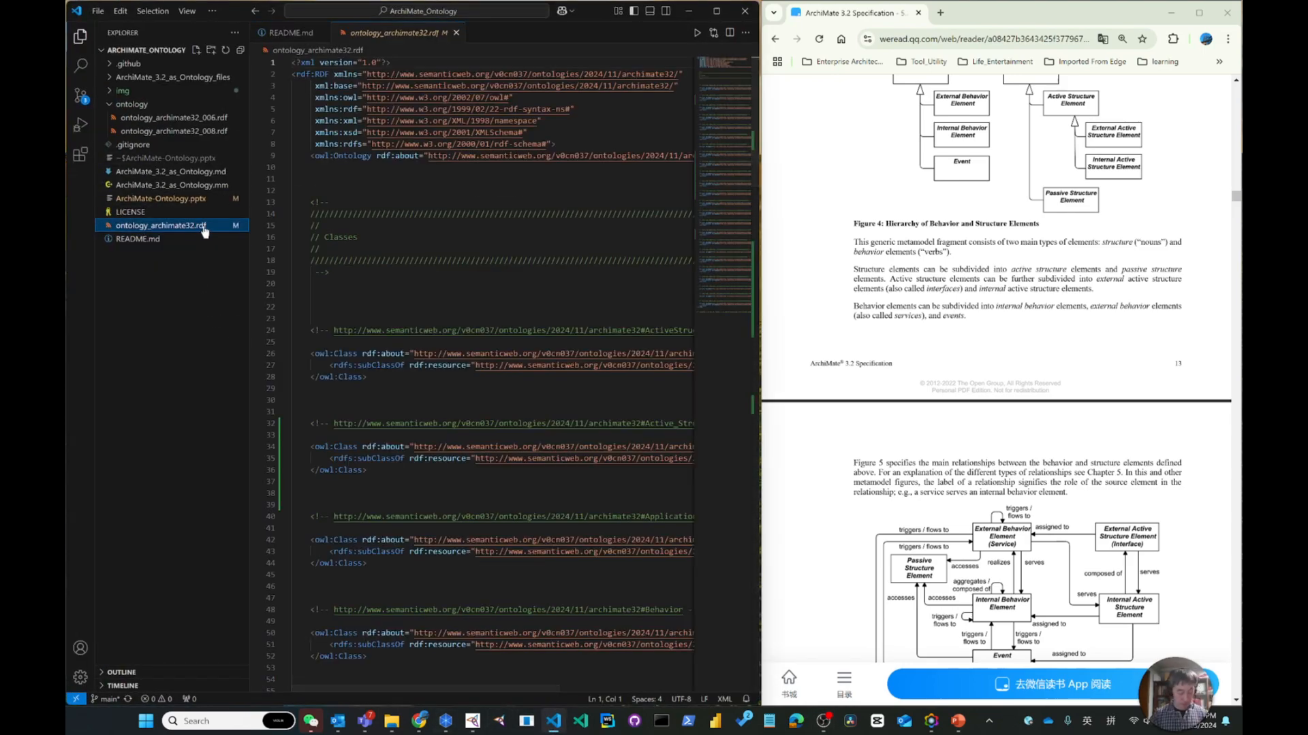
Rename the copied ontology file as ontology_archimate32_012.rdf
key("F2")
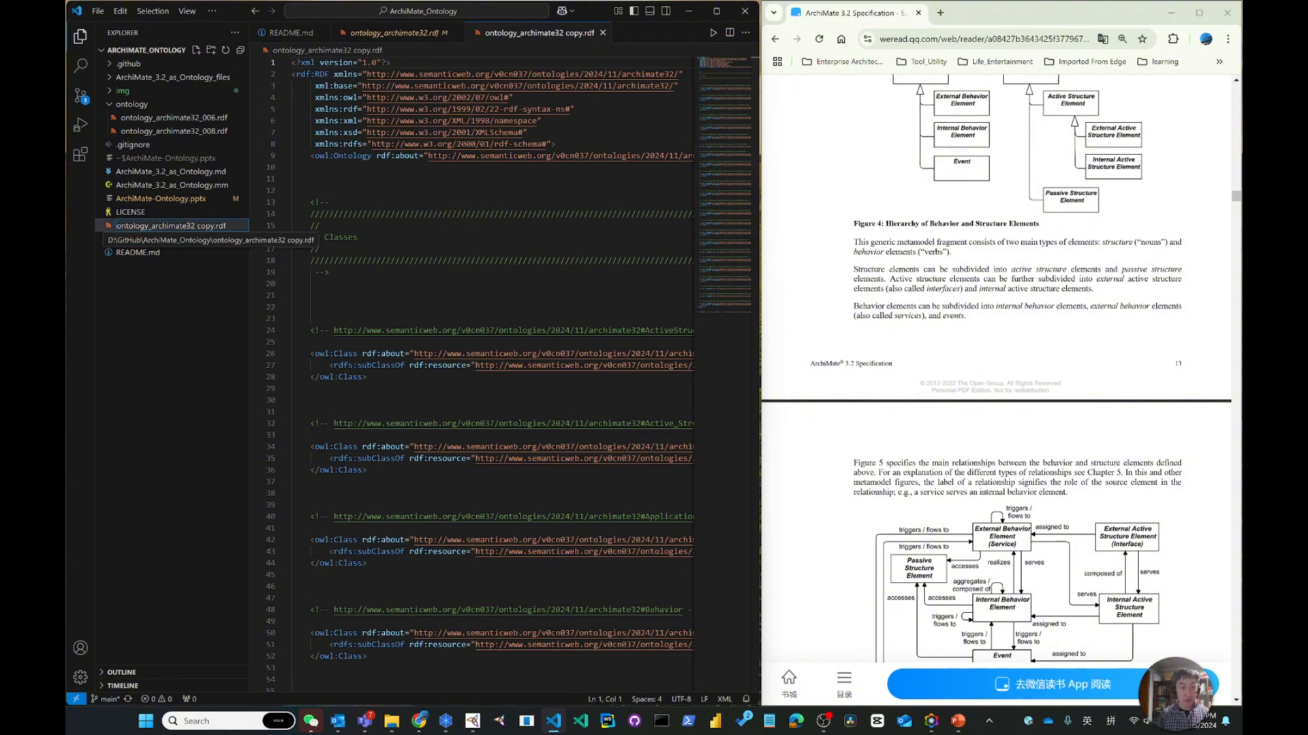
key("Right")
key("BackSpace")
key("BackSpace")
key("BackSpace")
key("BackSpace")
key("BackSpace")
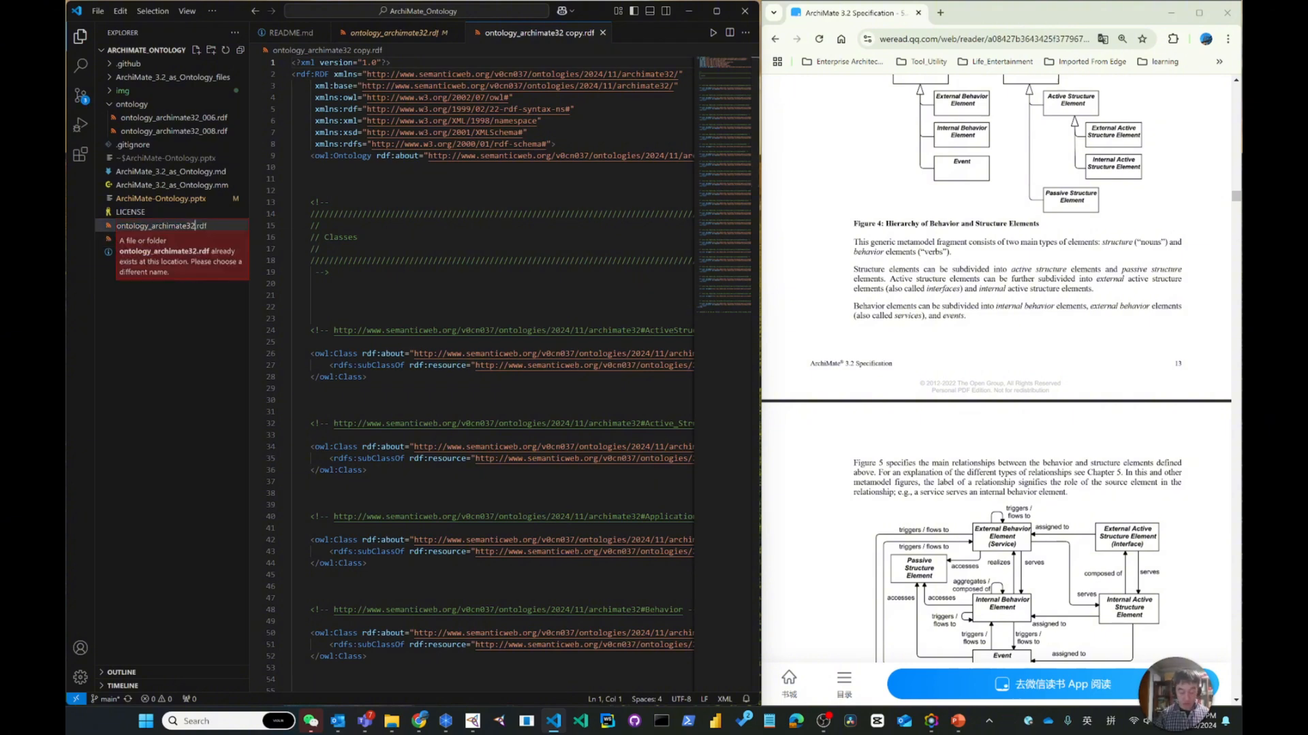
type("_012")
key("Return")
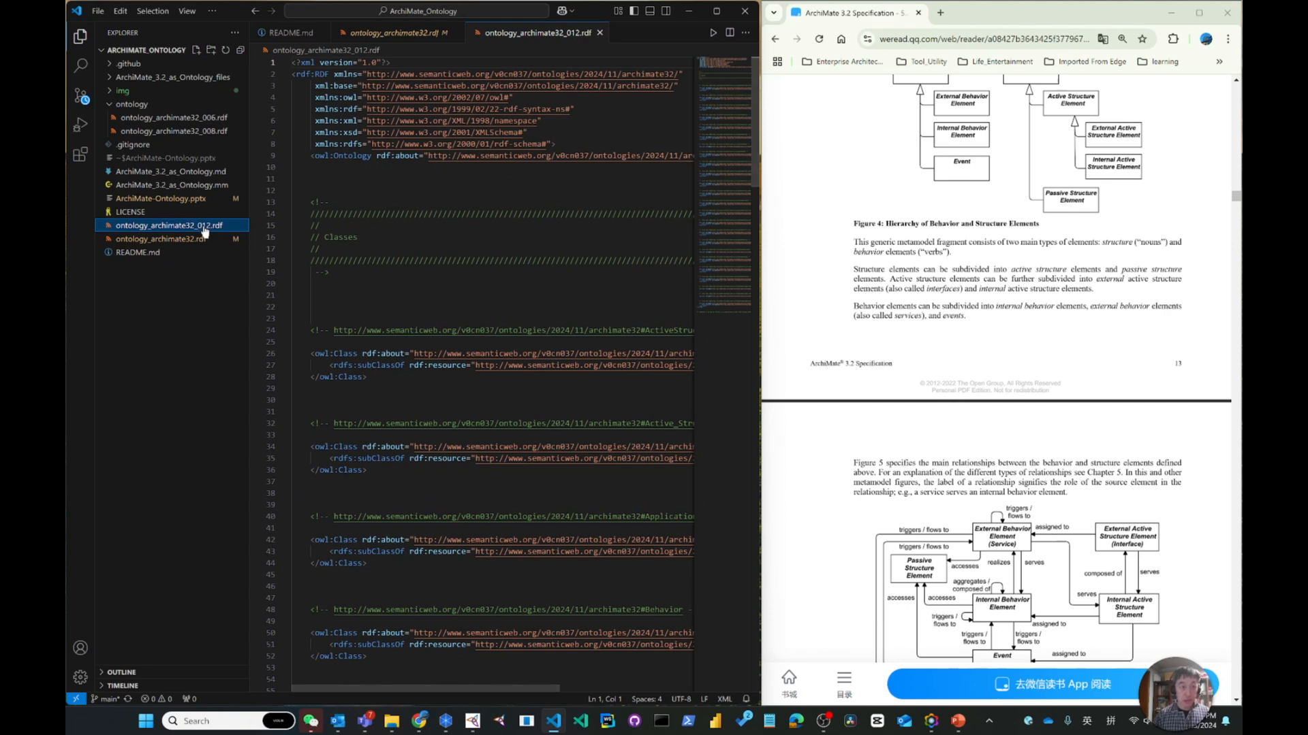
Move ontology_archimate32_012.rdf from the project root into the ontology folder
left_click_drag(204, 231, 141, 121)
left_click(713, 358)
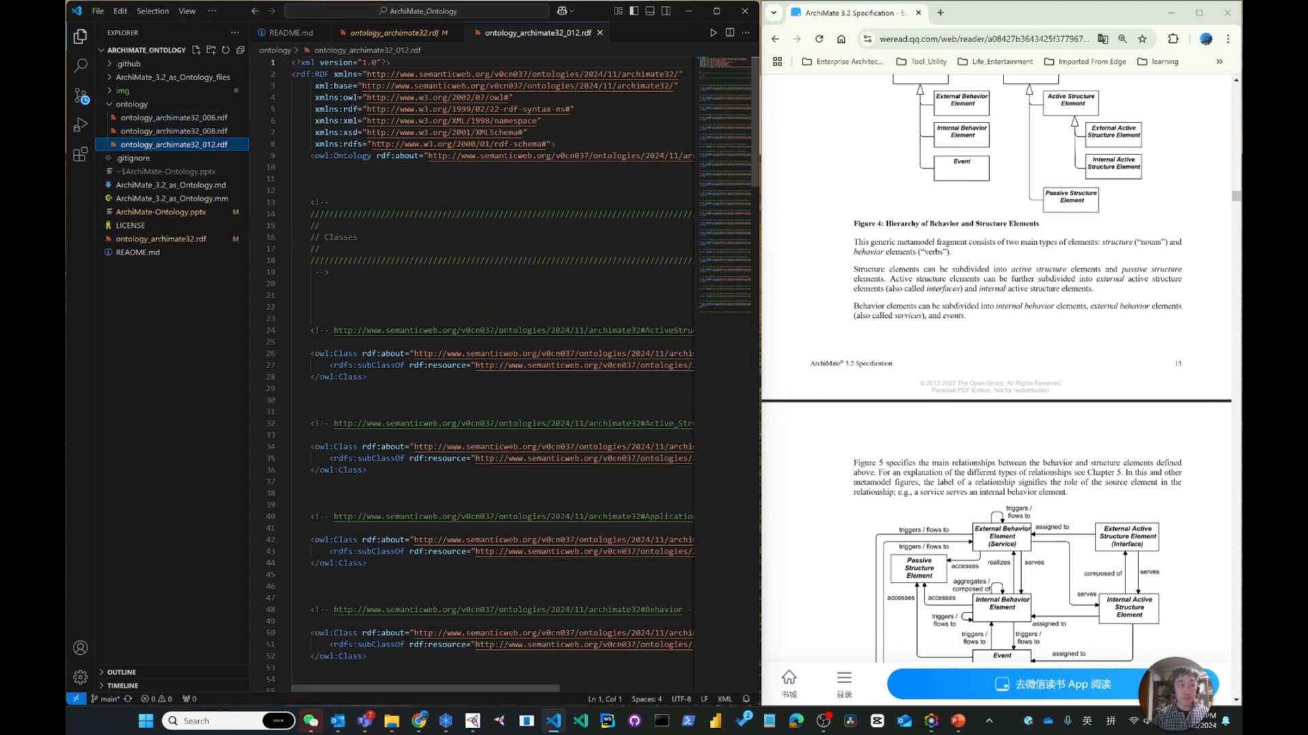
left_click(216, 294)
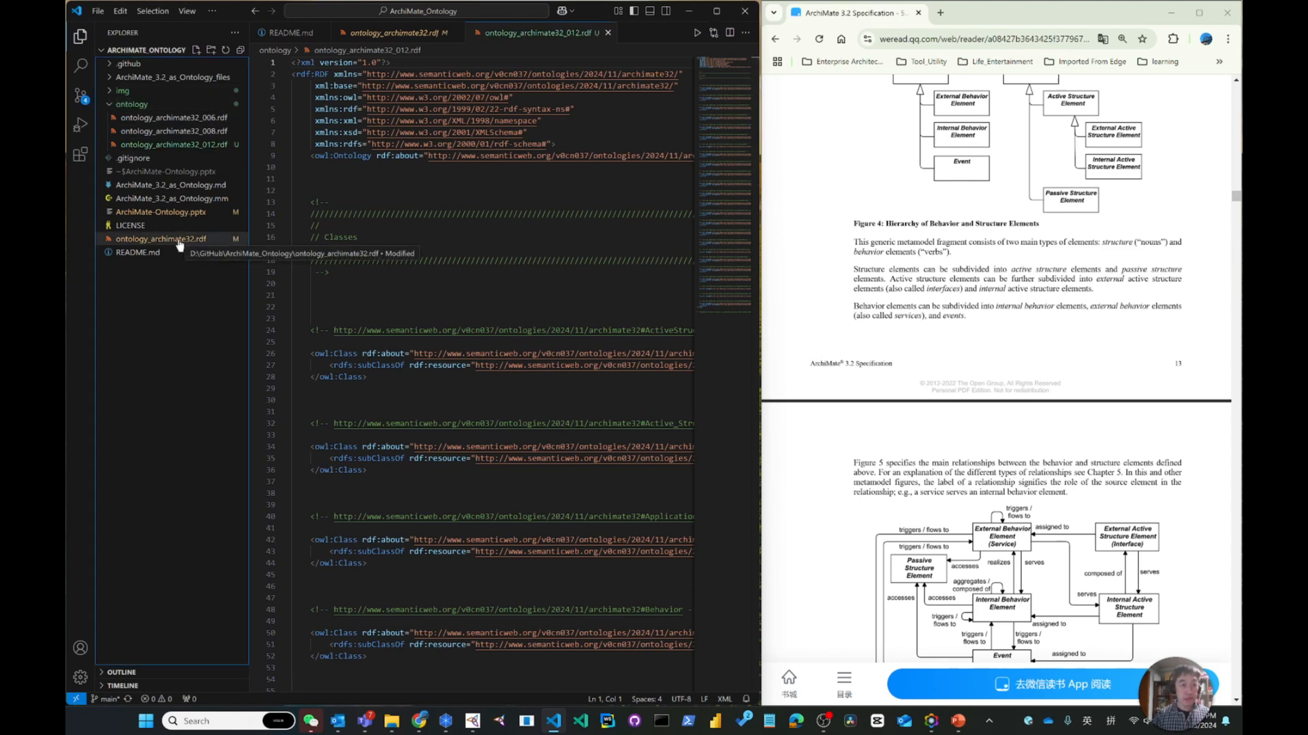
Switch to Protégé and reopen the recent ontology file ontology_archimate32.rdf from the project folder
left_click(510, 727)
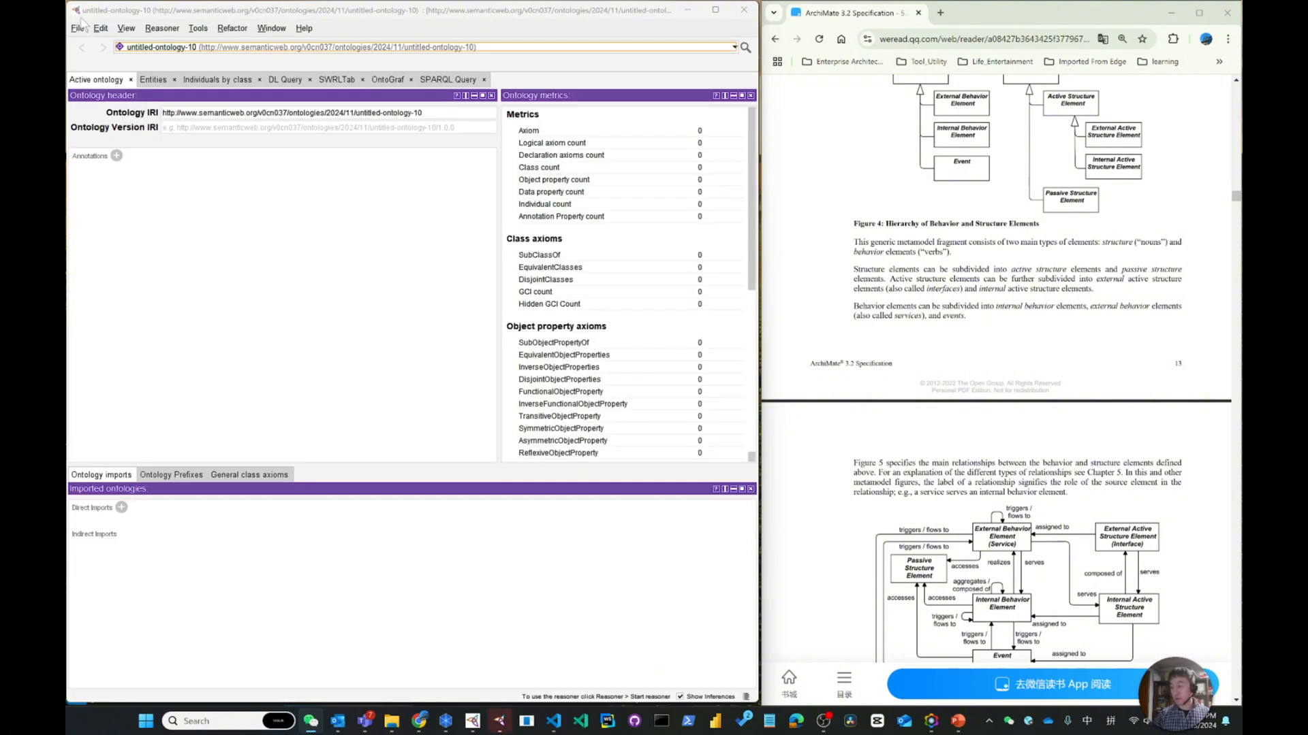
left_click(77, 28)
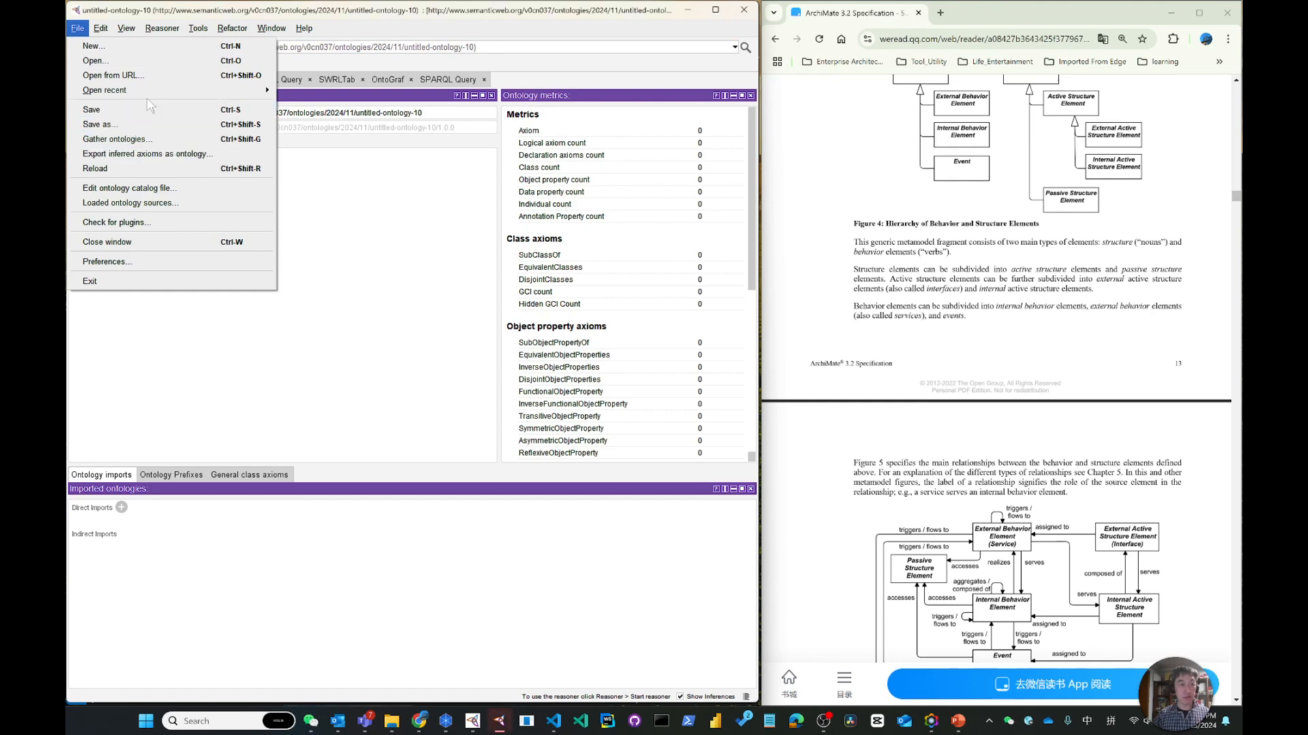
mouse_move(147, 90)
left_click(409, 95)
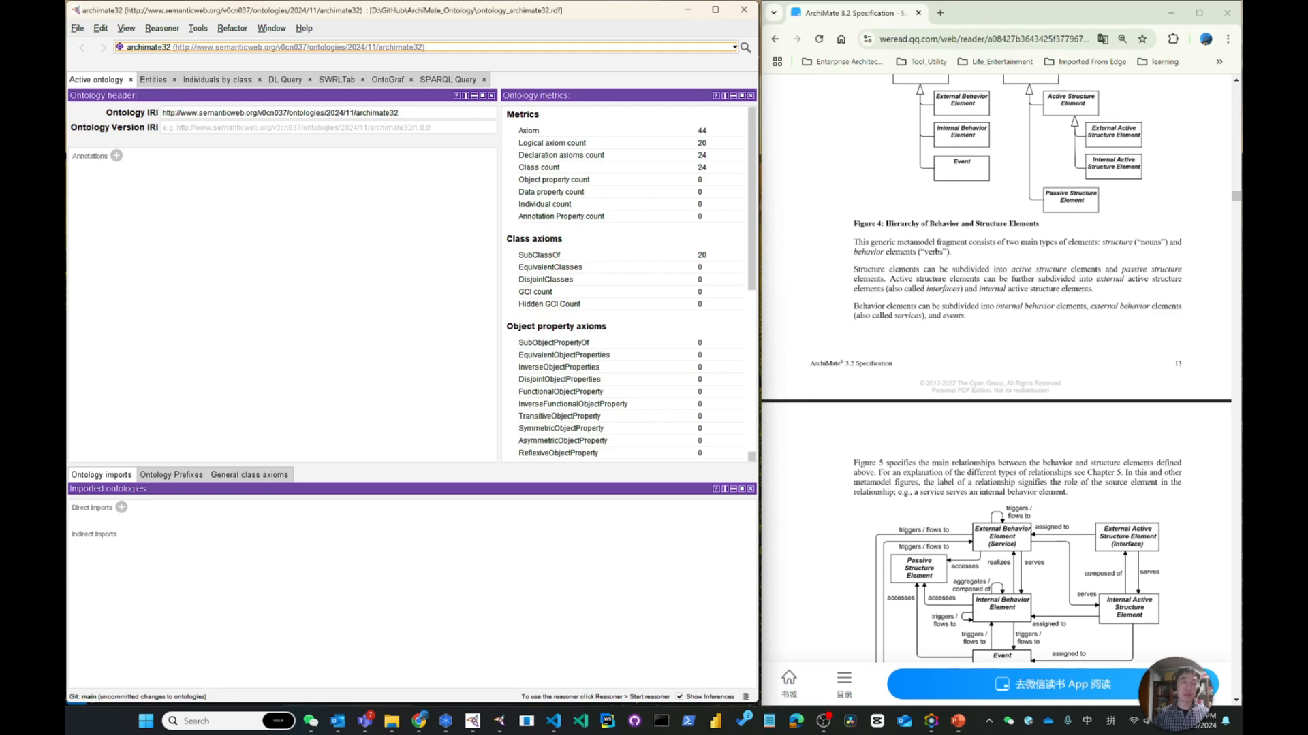
Add the Element class under owl:Thing to an OntoGraf graph and show its neighborhood
left_click(350, 81)
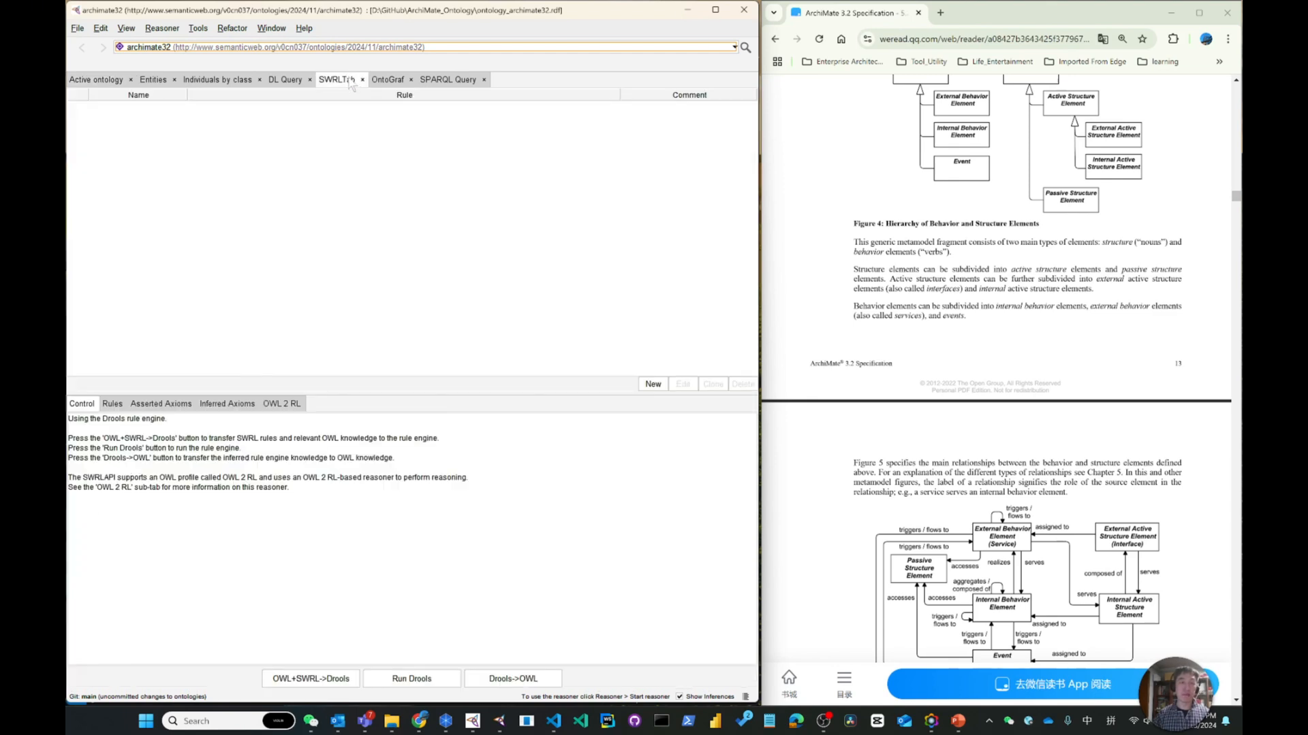
left_click(389, 80)
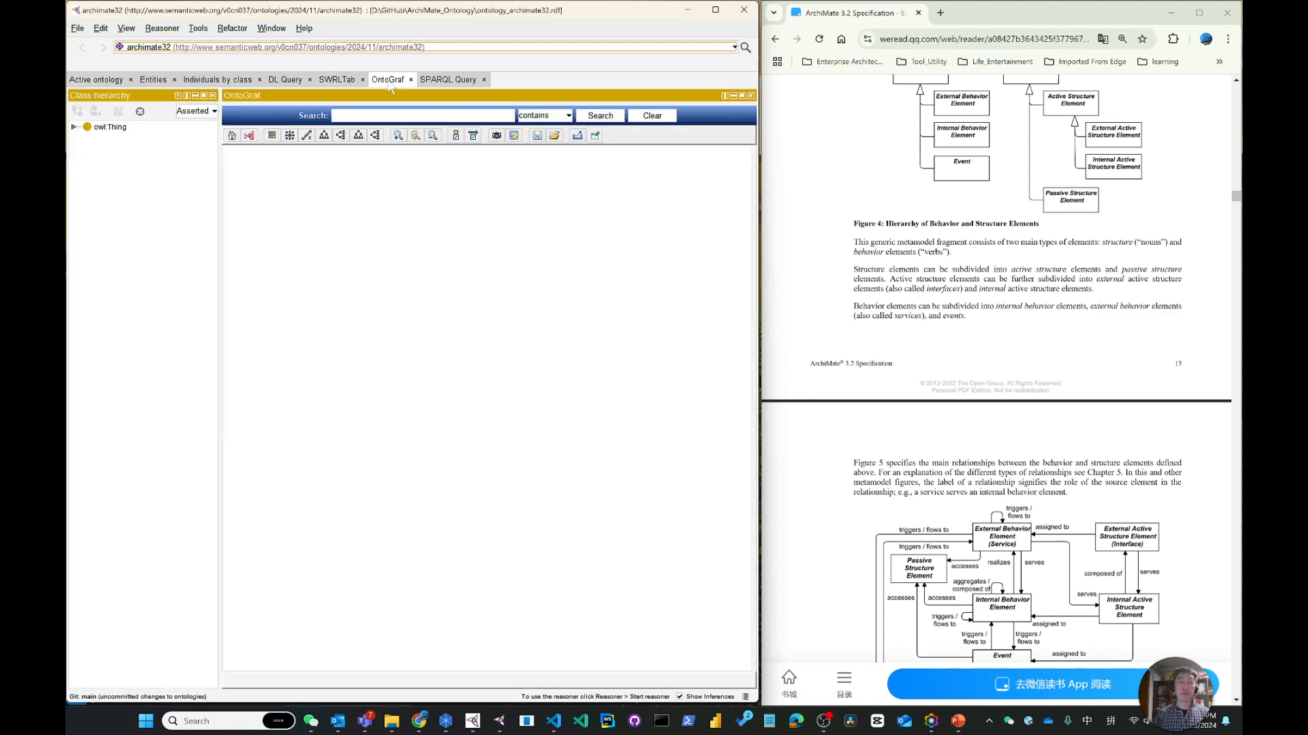
left_click(73, 127)
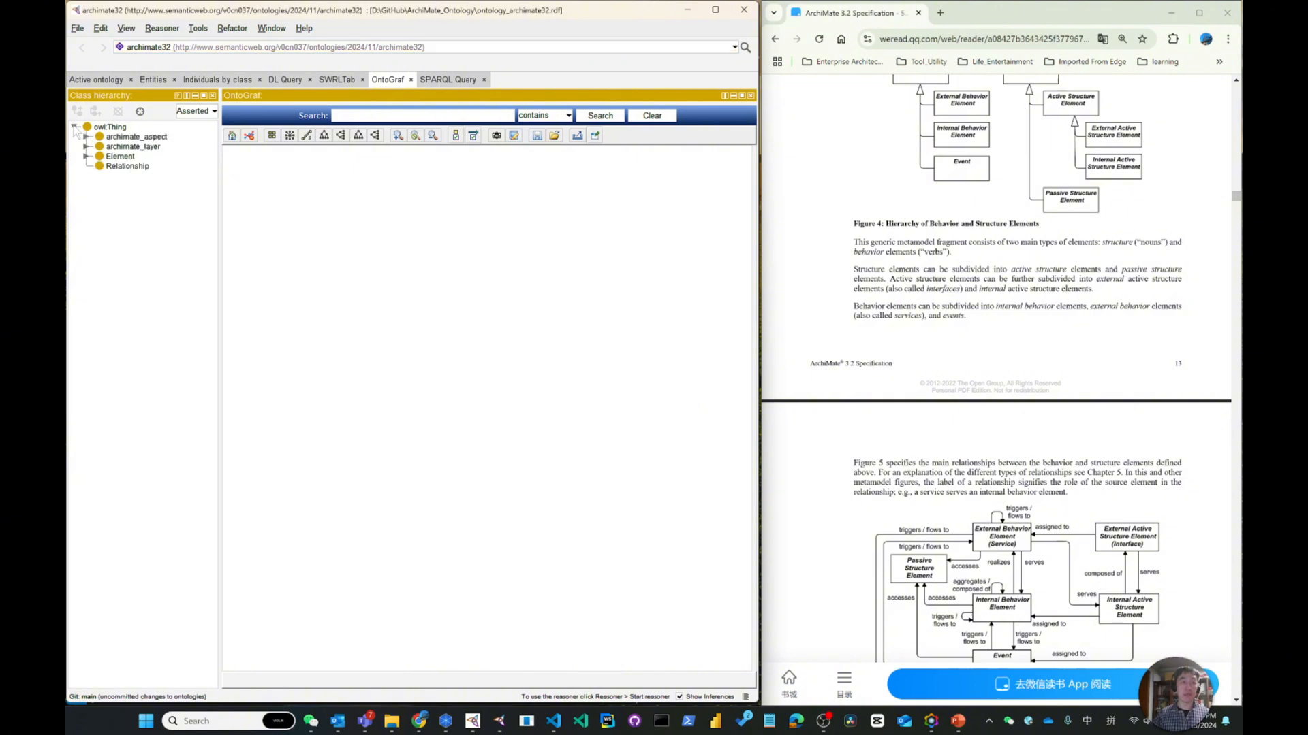
left_click(120, 157)
right_click(265, 163)
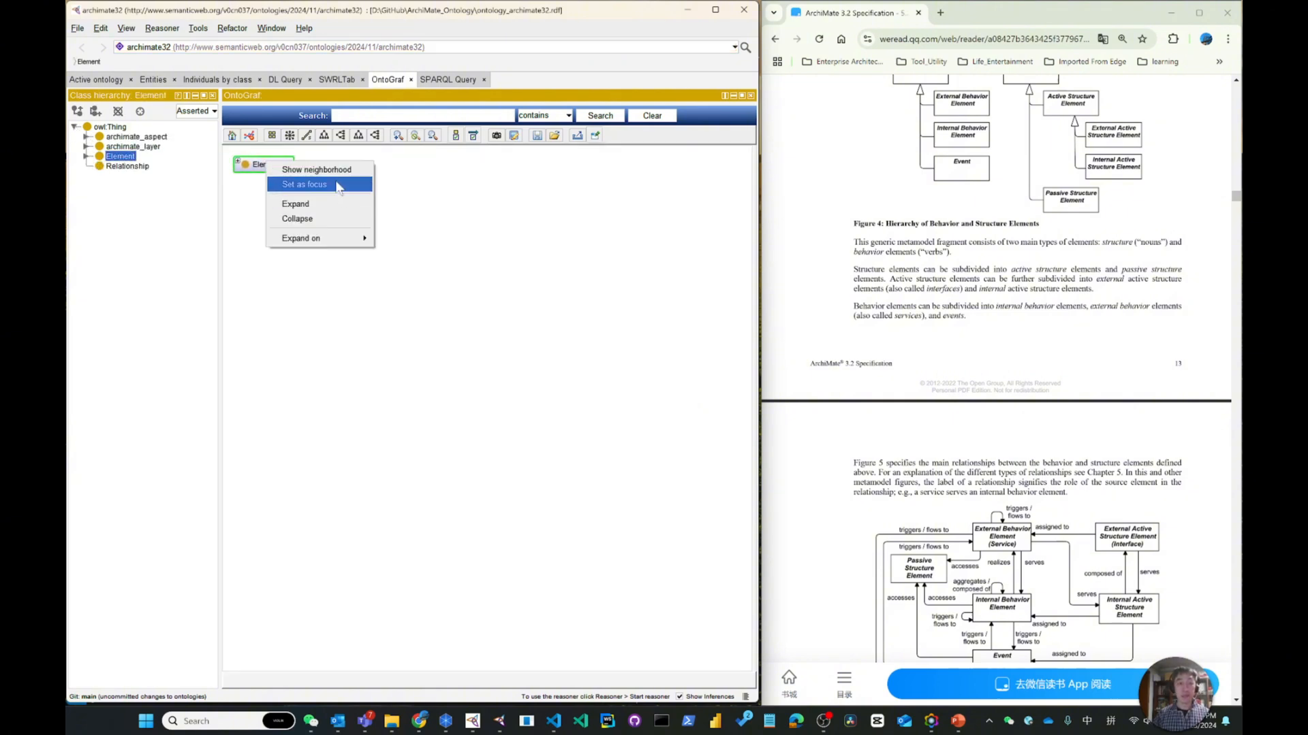
left_click(335, 175)
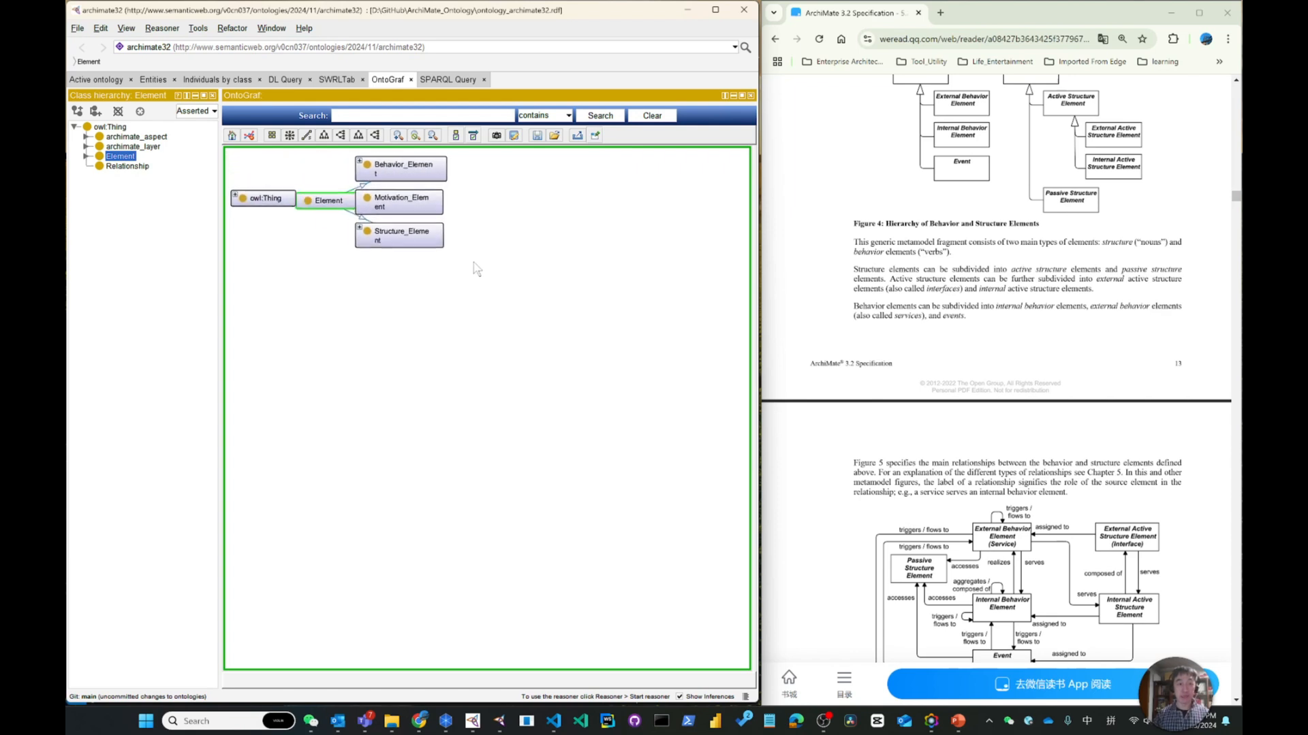
Expand Behavior_Element, Structure_Element and Active_Structure_Element in the graph to show their subclasses
right_click(459, 176)
left_click(519, 184)
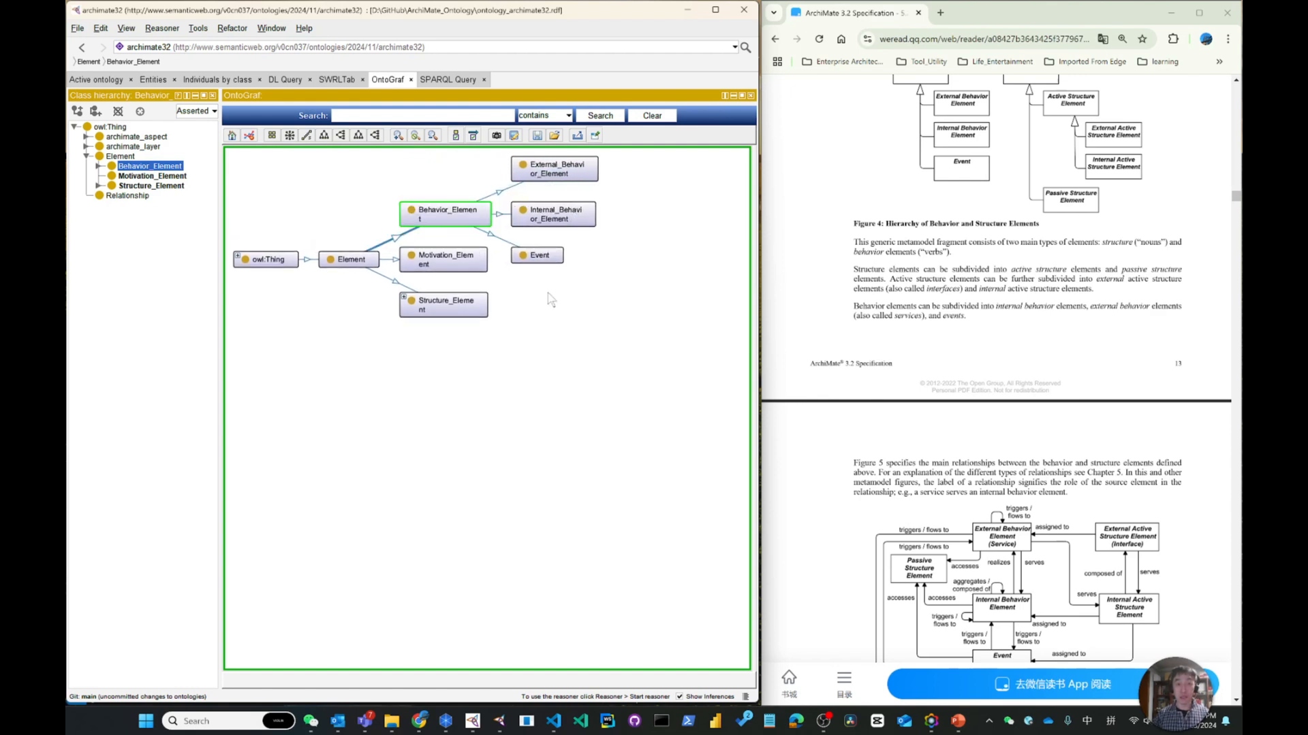
double_click(451, 310)
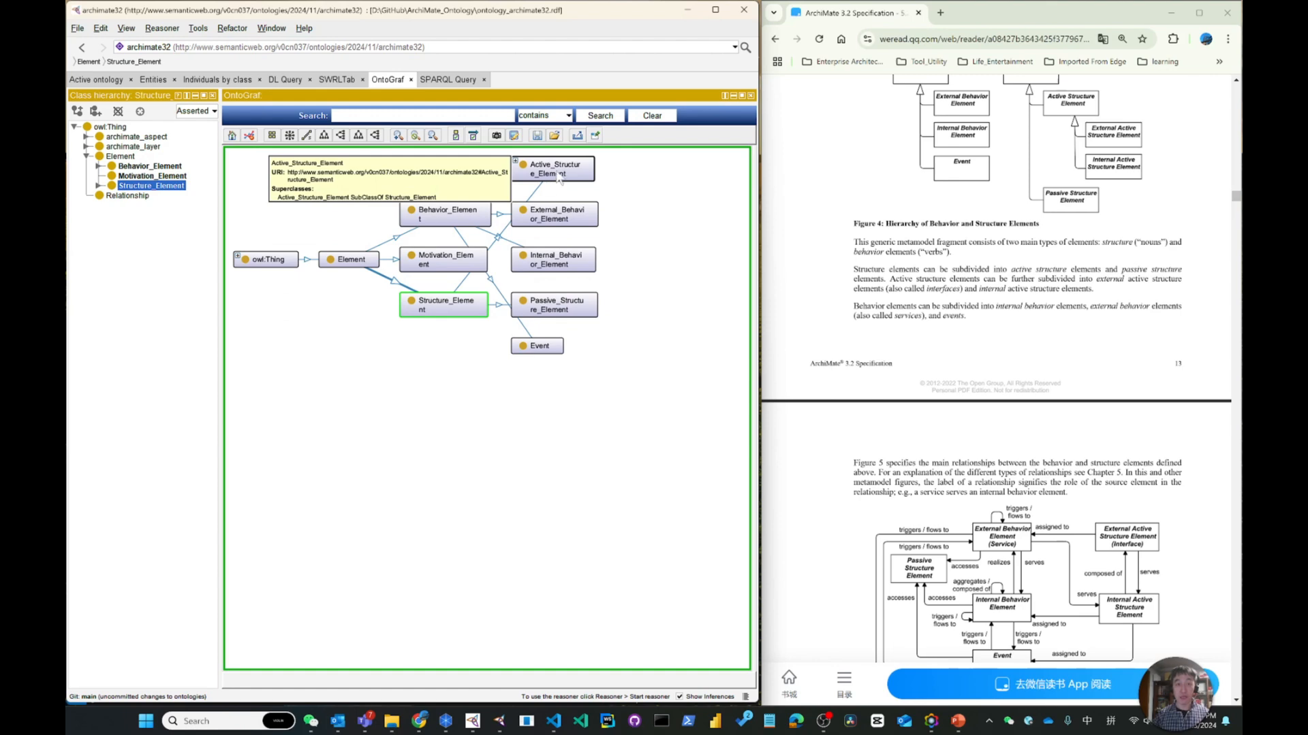
double_click(558, 175)
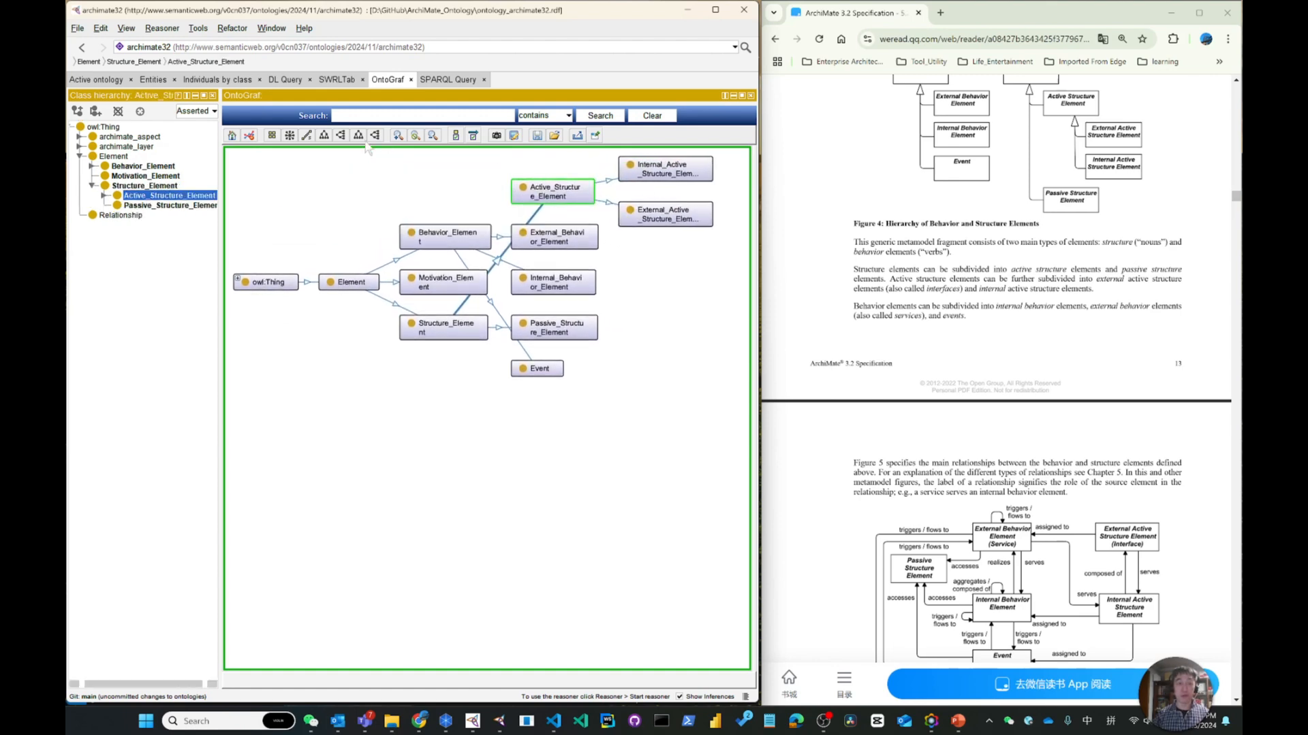
Apply the radial layout to the graph and spread the owl:Thing, Active_Structure_Element, Element and Motivation_Element nodes apart
left_click(289, 135)
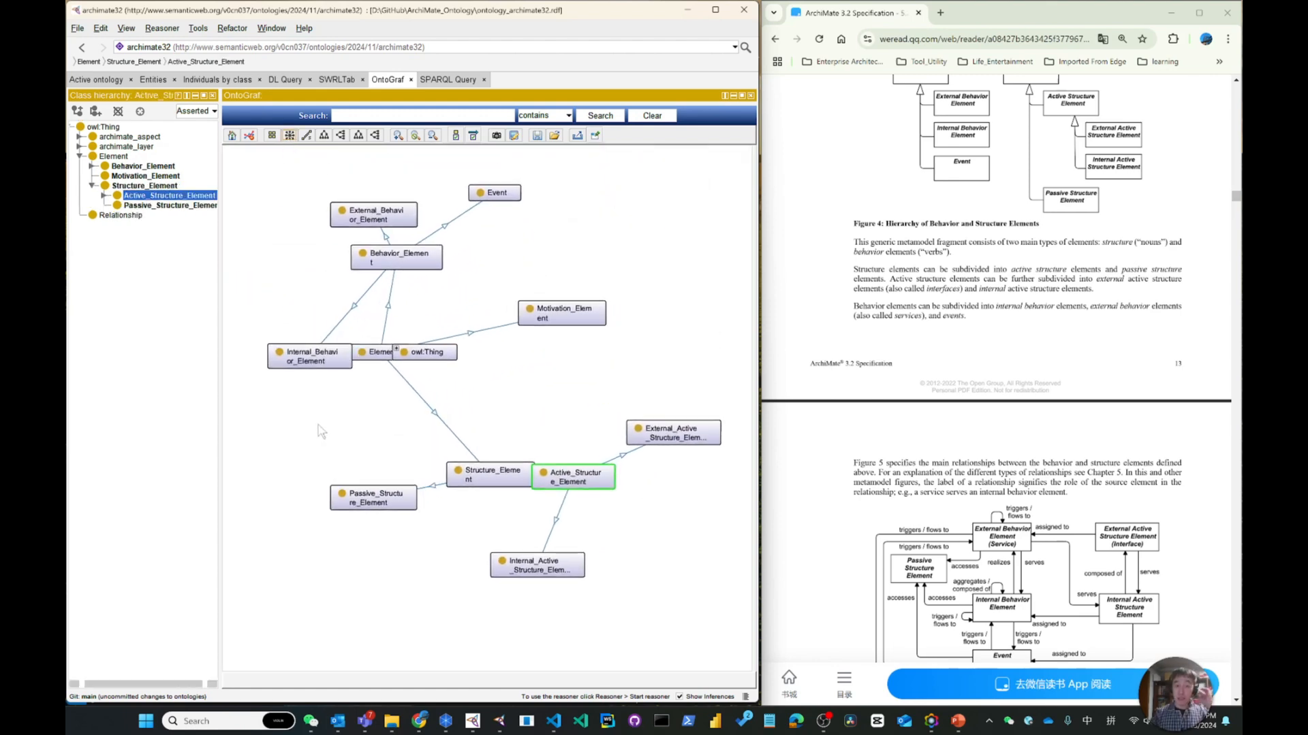
left_click(426, 373)
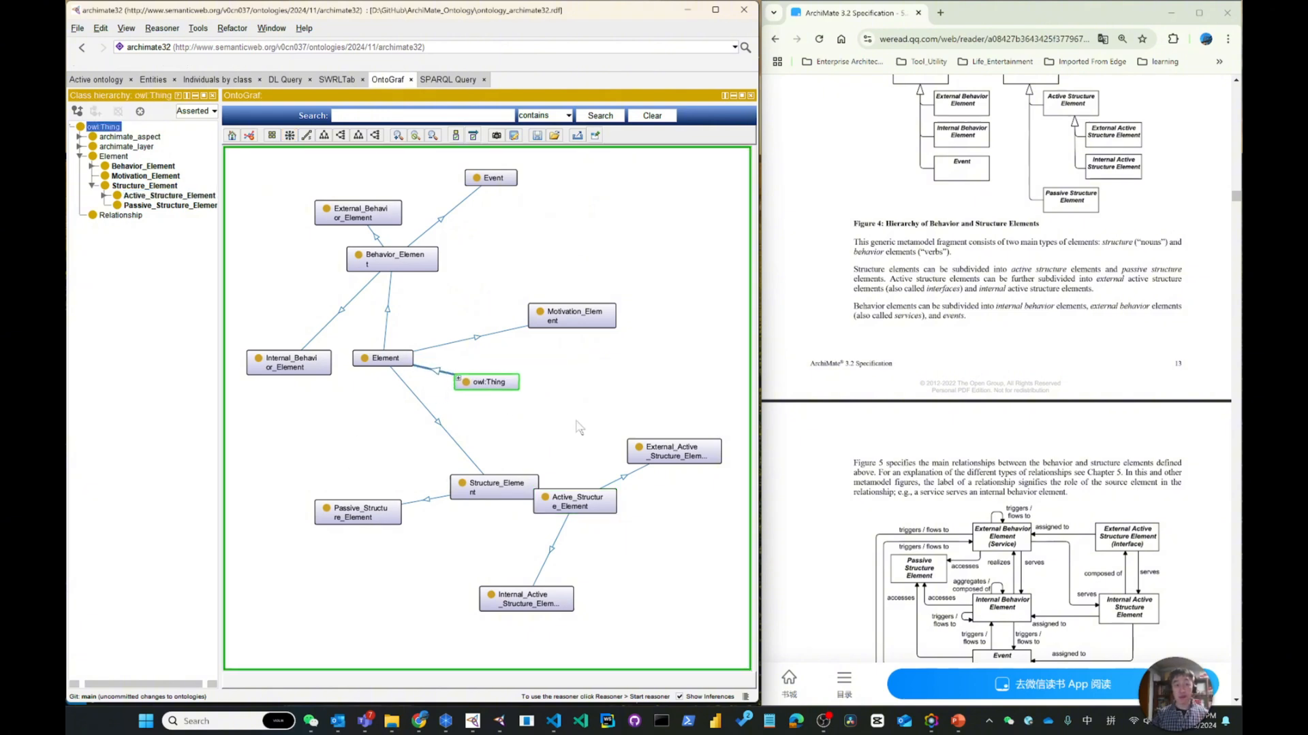
left_click_drag(574, 510, 627, 535)
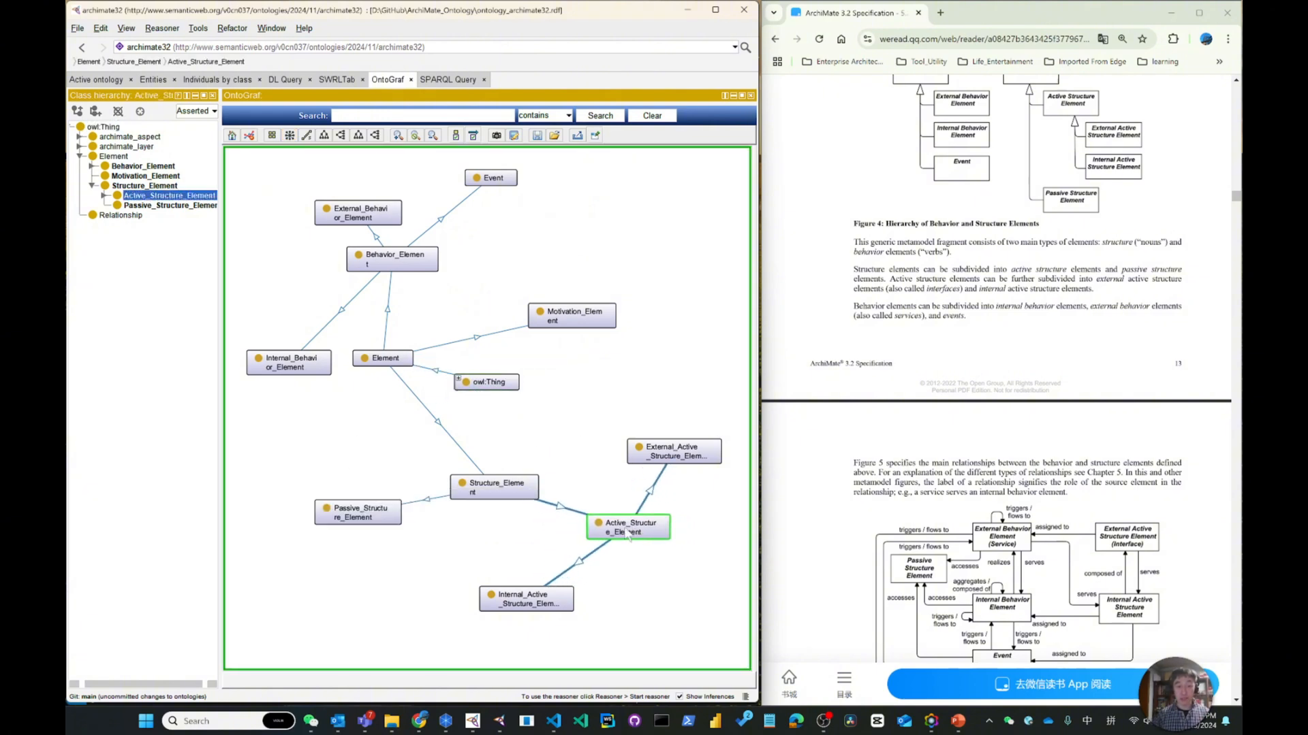
left_click(485, 382)
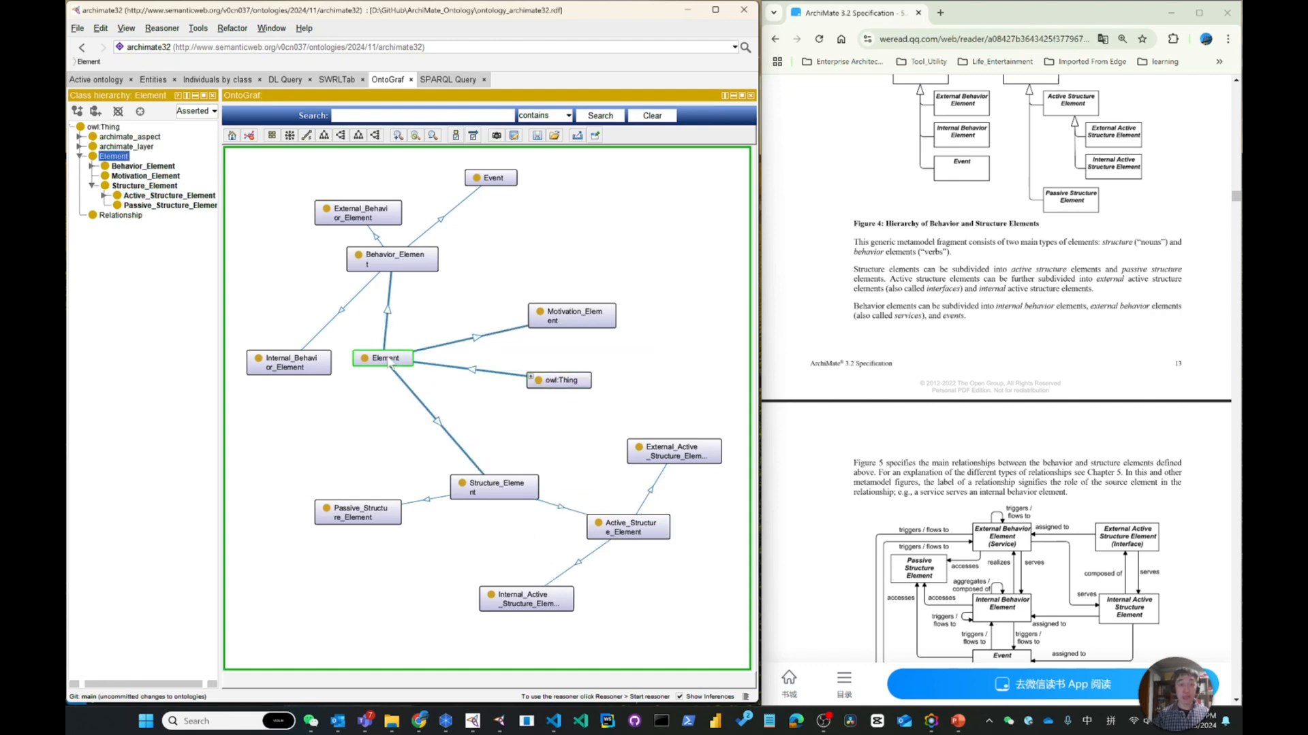
left_click(537, 320)
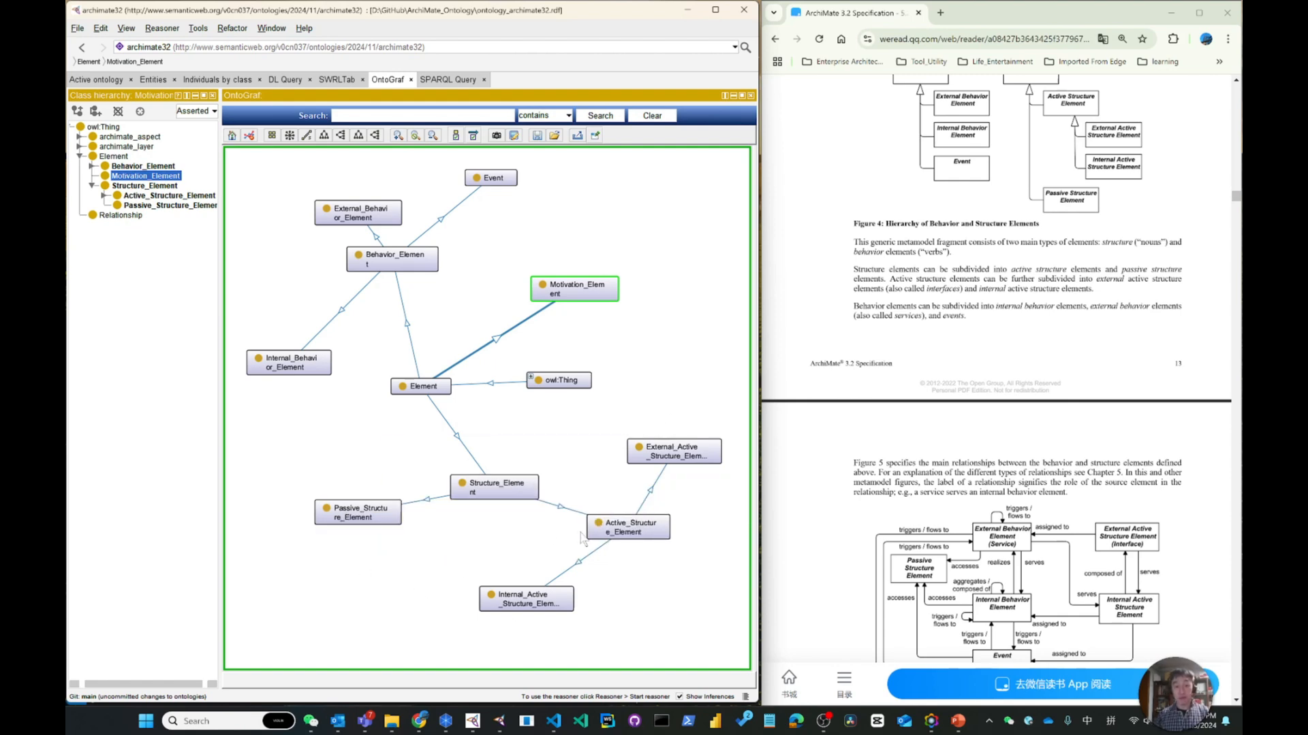
Reposition Passive_Structure_Element and Internal_Active_Structure_Element below their parent nodes and move External_Behavior_Element farther outward
left_click_drag(360, 523, 429, 560)
left_click_drag(506, 605, 704, 588)
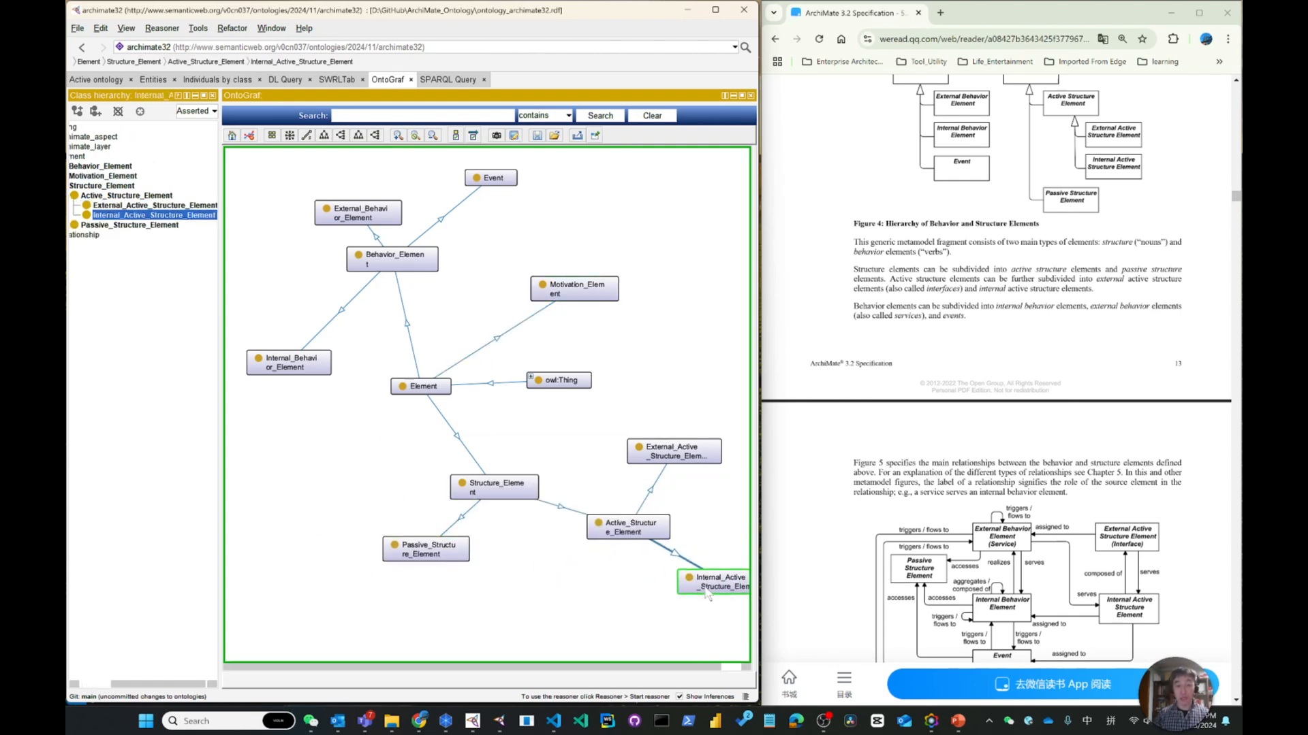
left_click_drag(361, 218, 310, 214)
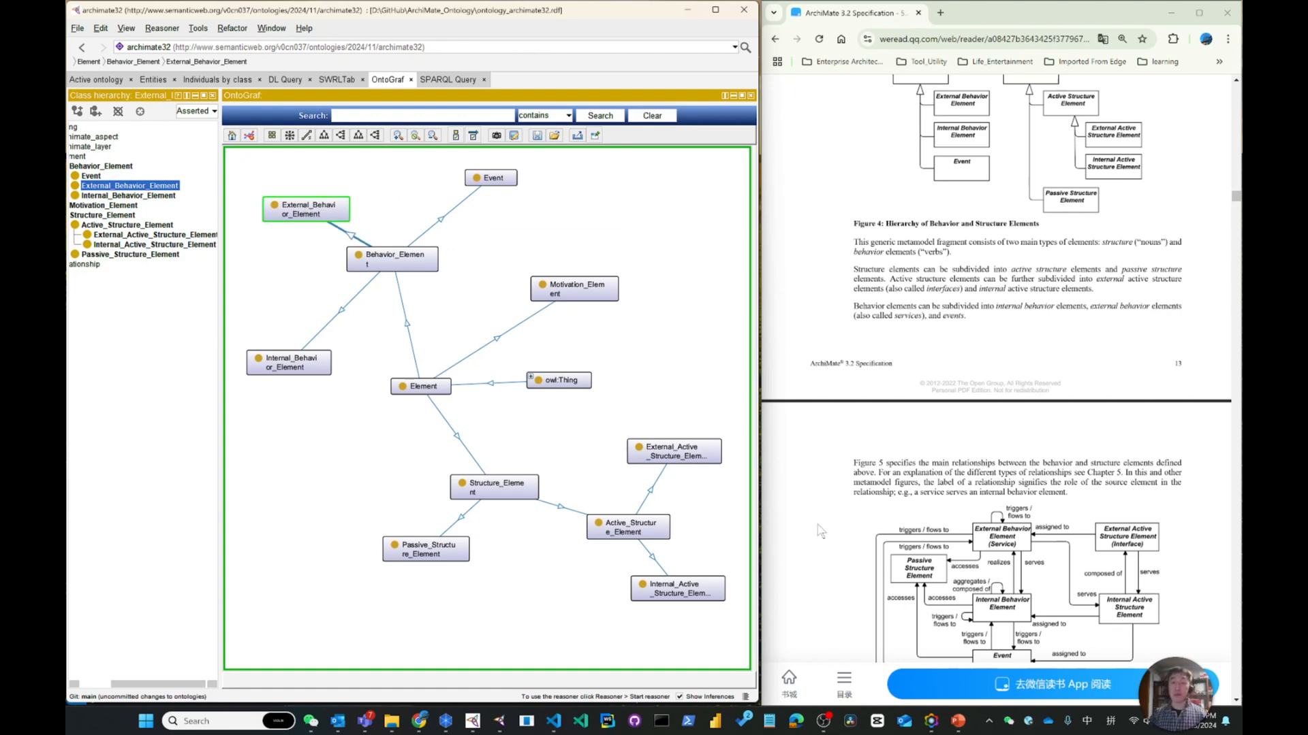
Review the Figure 4 hierarchy of behavior and structure elements in the ArchiMate 3.2 specification against the graph
scroll(899, 453, "up", 3)
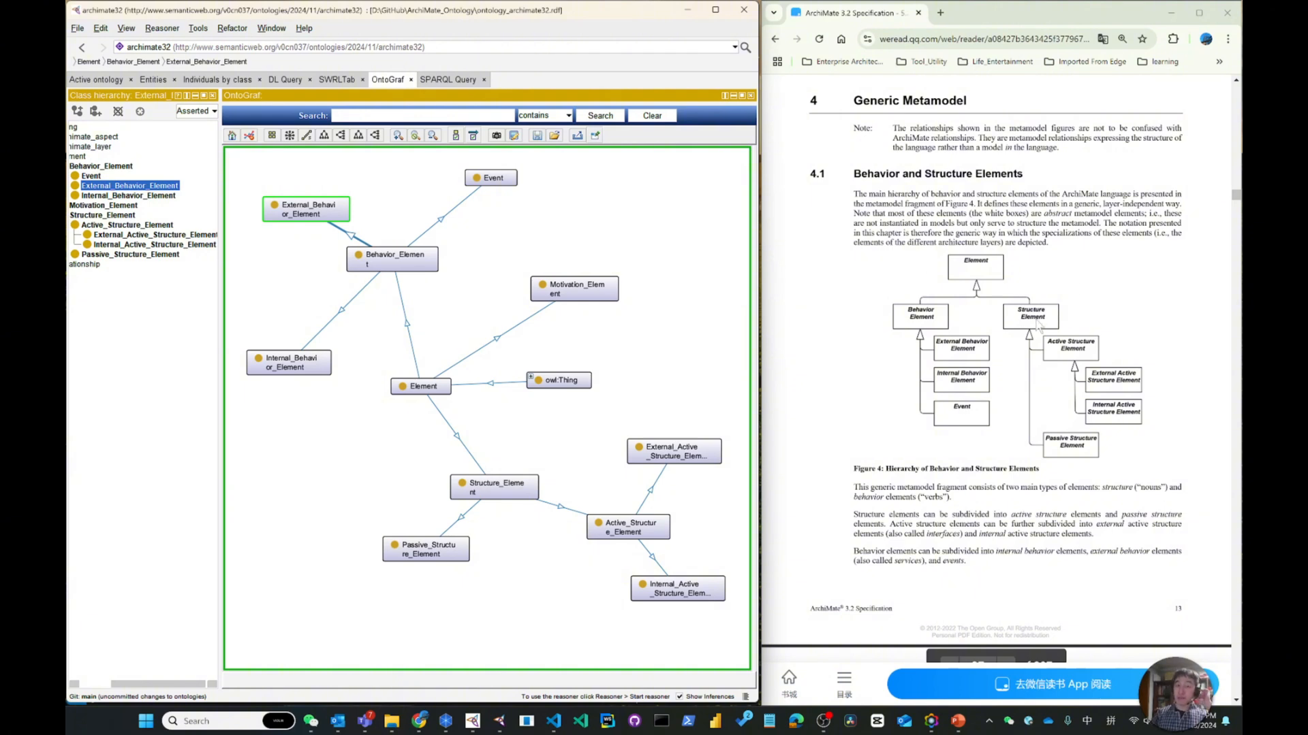
scroll(932, 444, "down", 5)
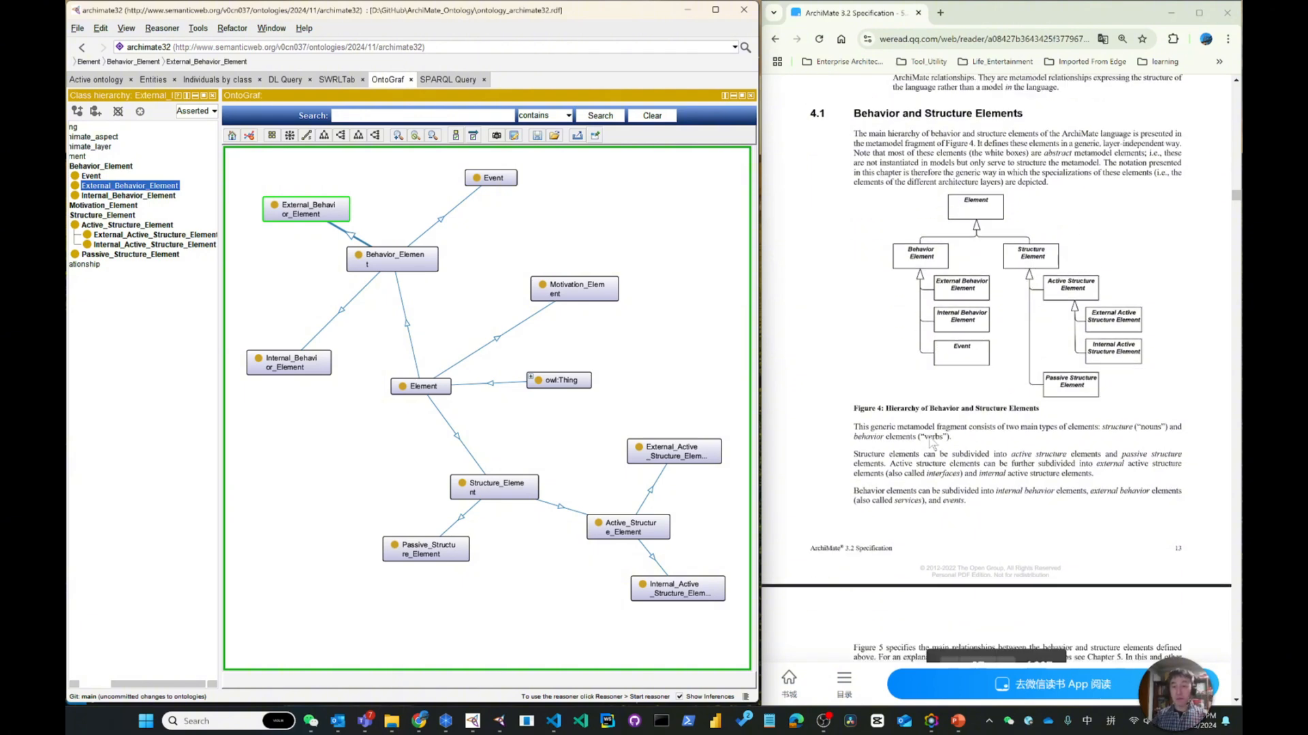